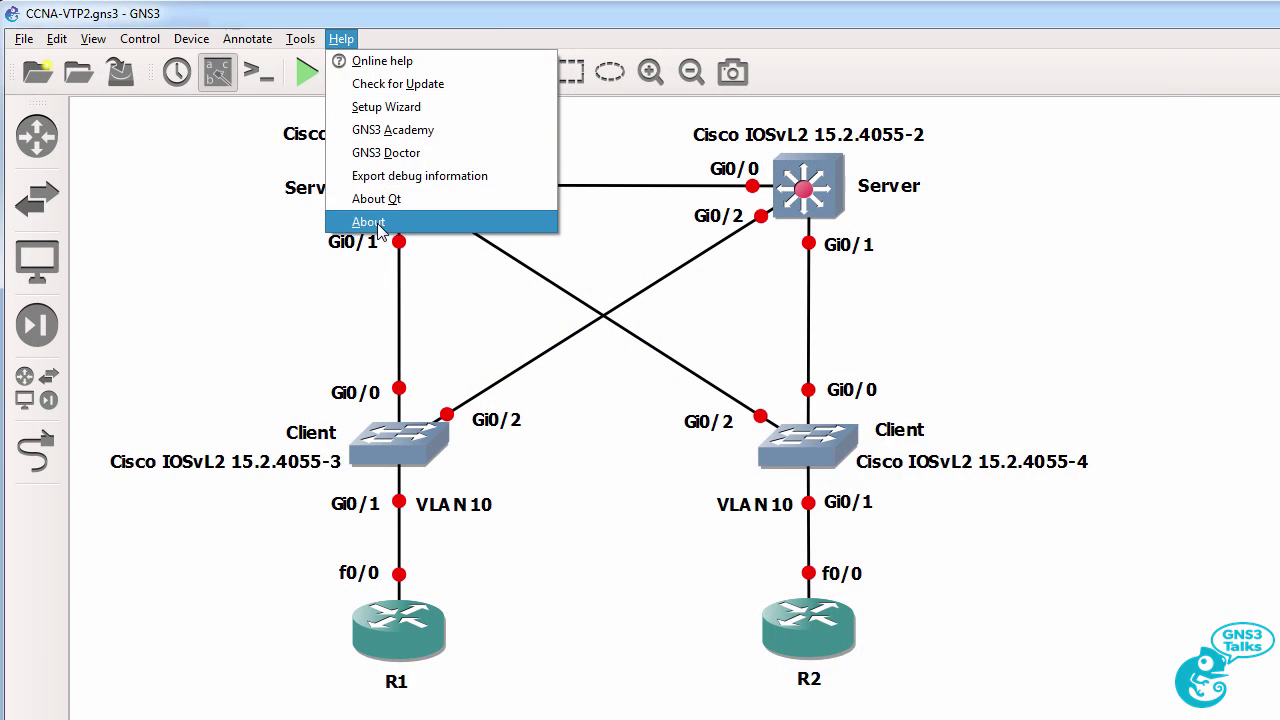
Check the installed GNS3 version, then look at the c3725 router template.
{"action": "left_click", "coordinate": [370, 222]}
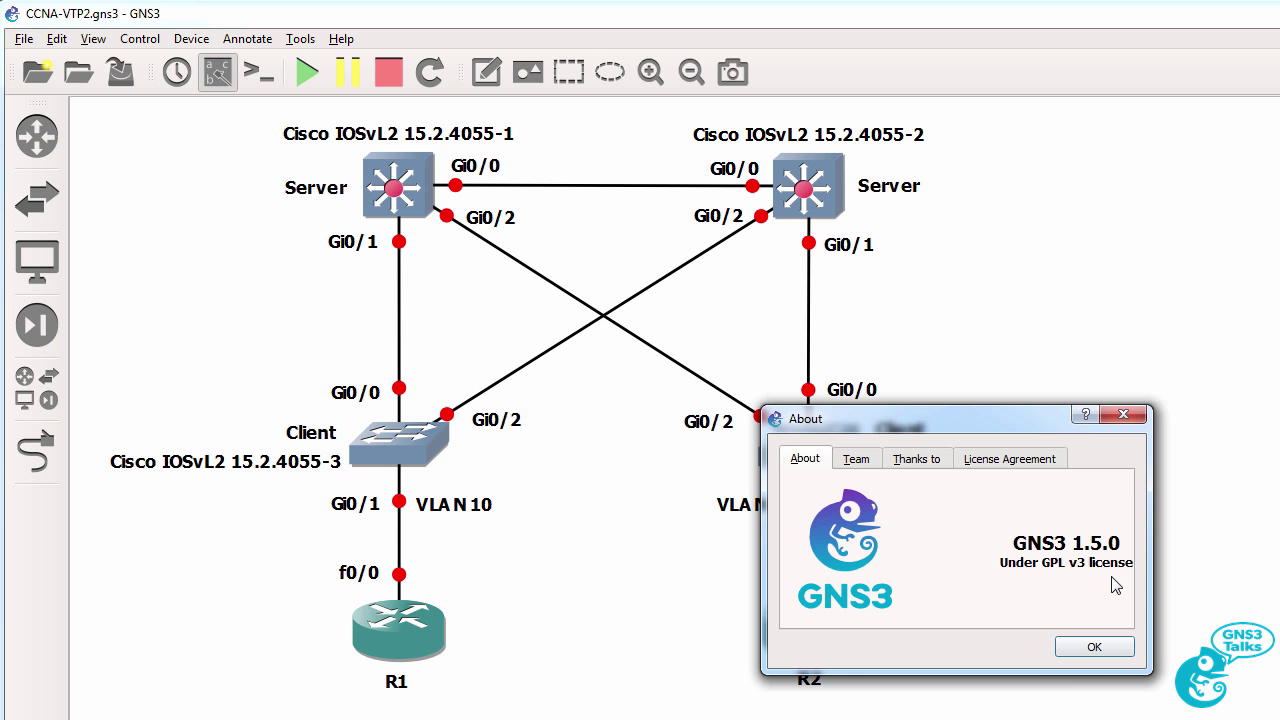
{"action": "left_click", "coordinate": [1093, 649]}
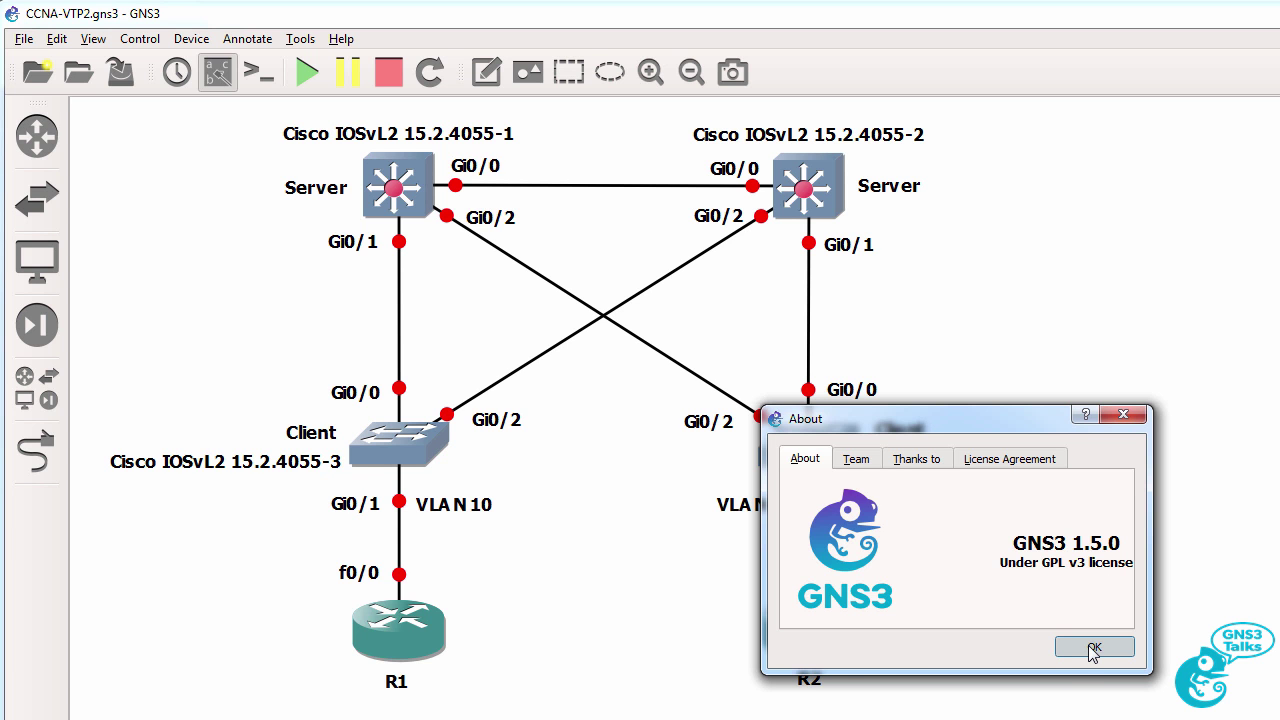
{"action": "left_click", "coordinate": [37, 137]}
{"action": "left_click", "coordinate": [159, 133]}
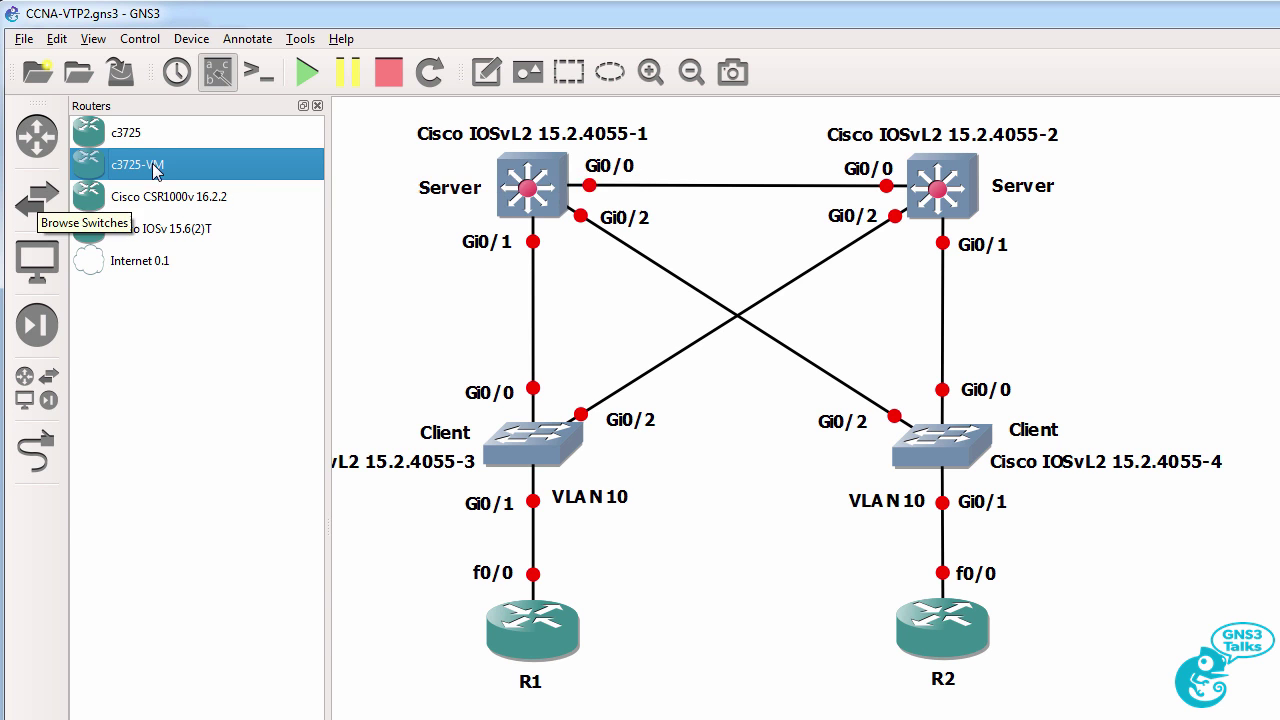
Browse the switch and end-device lists, selecting Cisco IOSvL2 15.2.4055 and Cisco ACS.
{"action": "left_click", "coordinate": [37, 200]}
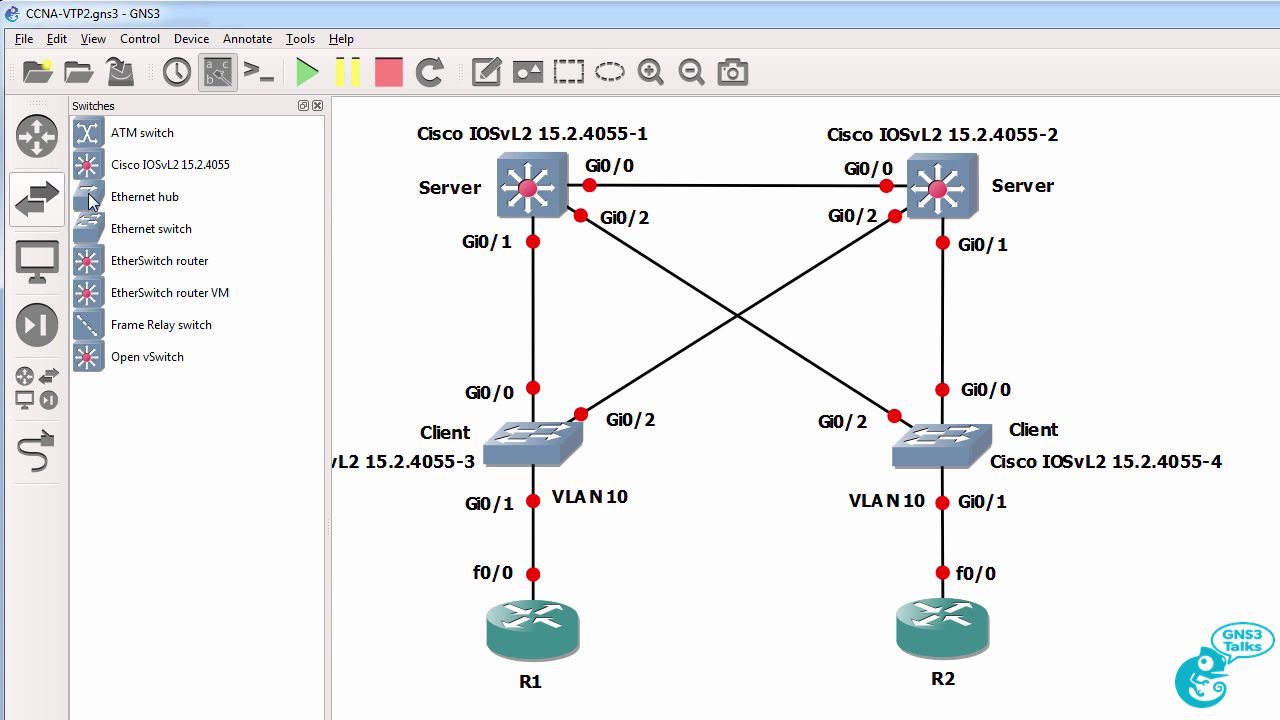
{"action": "left_click", "coordinate": [190, 161]}
{"action": "left_click", "coordinate": [37, 259]}
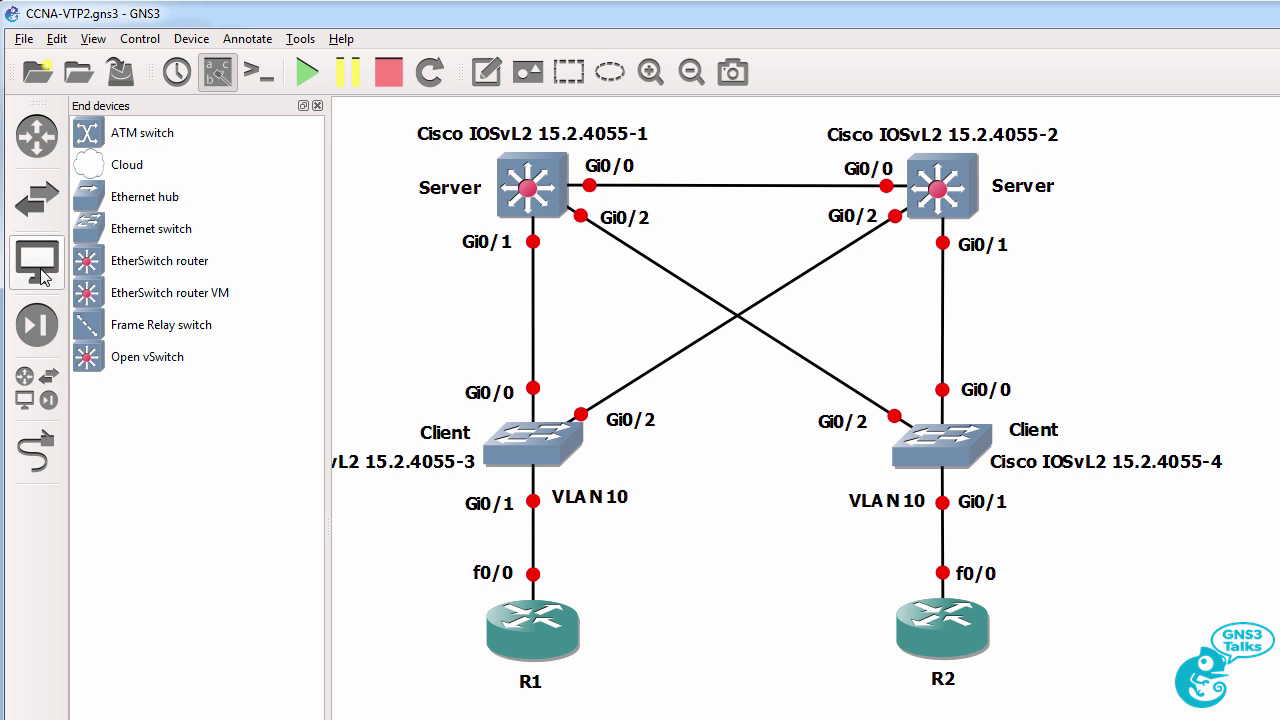
{"action": "left_click", "coordinate": [177, 145]}
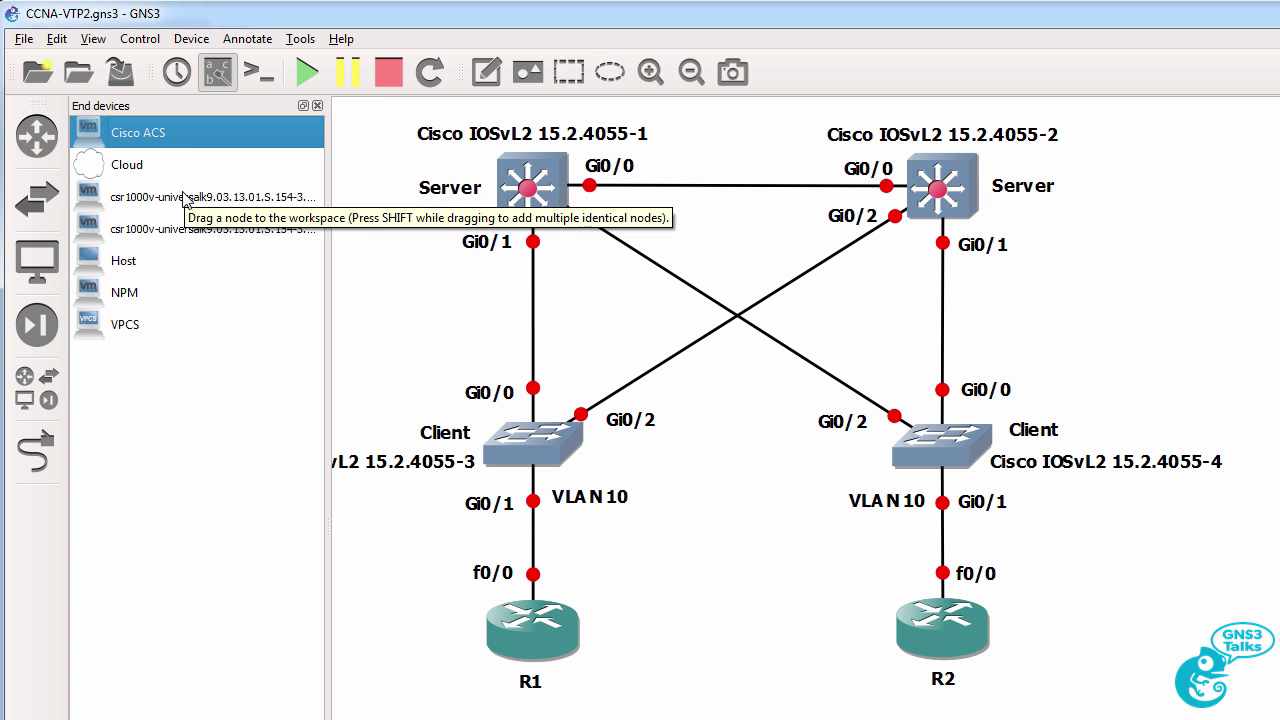
{"action": "left_click", "coordinate": [317, 105]}
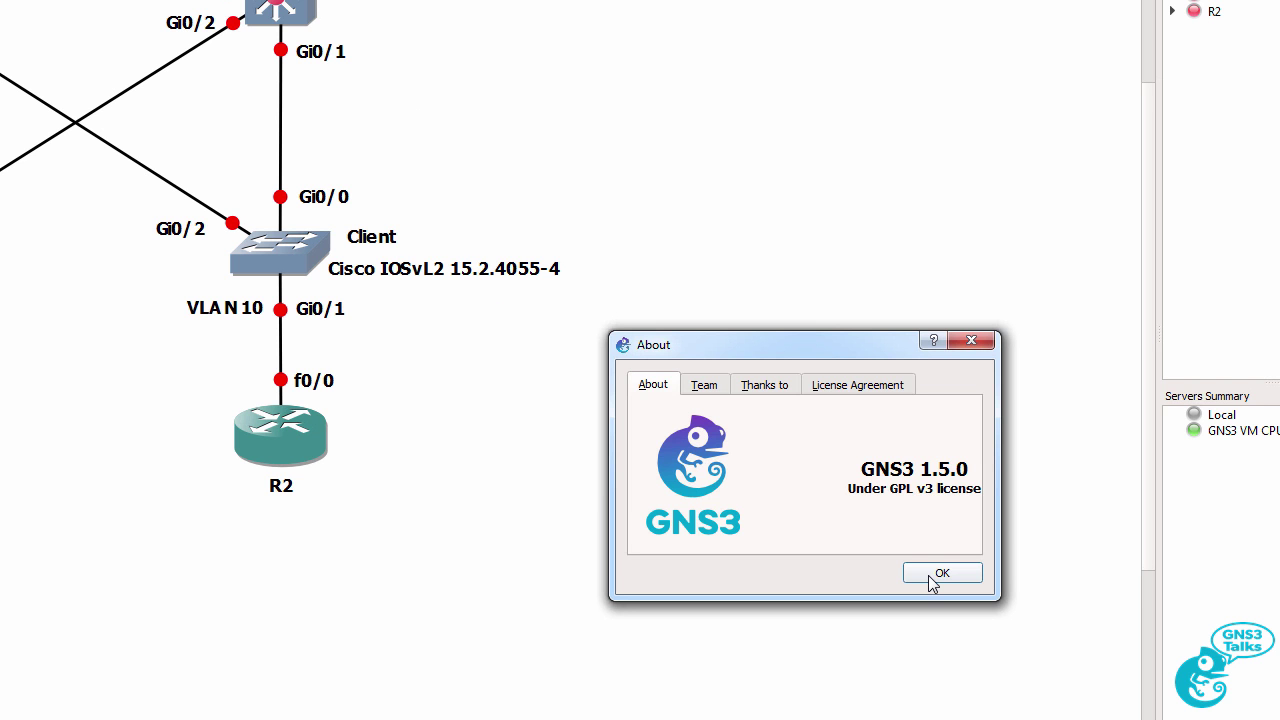
Check for updates and agree to visit the website for the newer 1.5.2 release.
{"action": "left_click", "coordinate": [940, 573]}
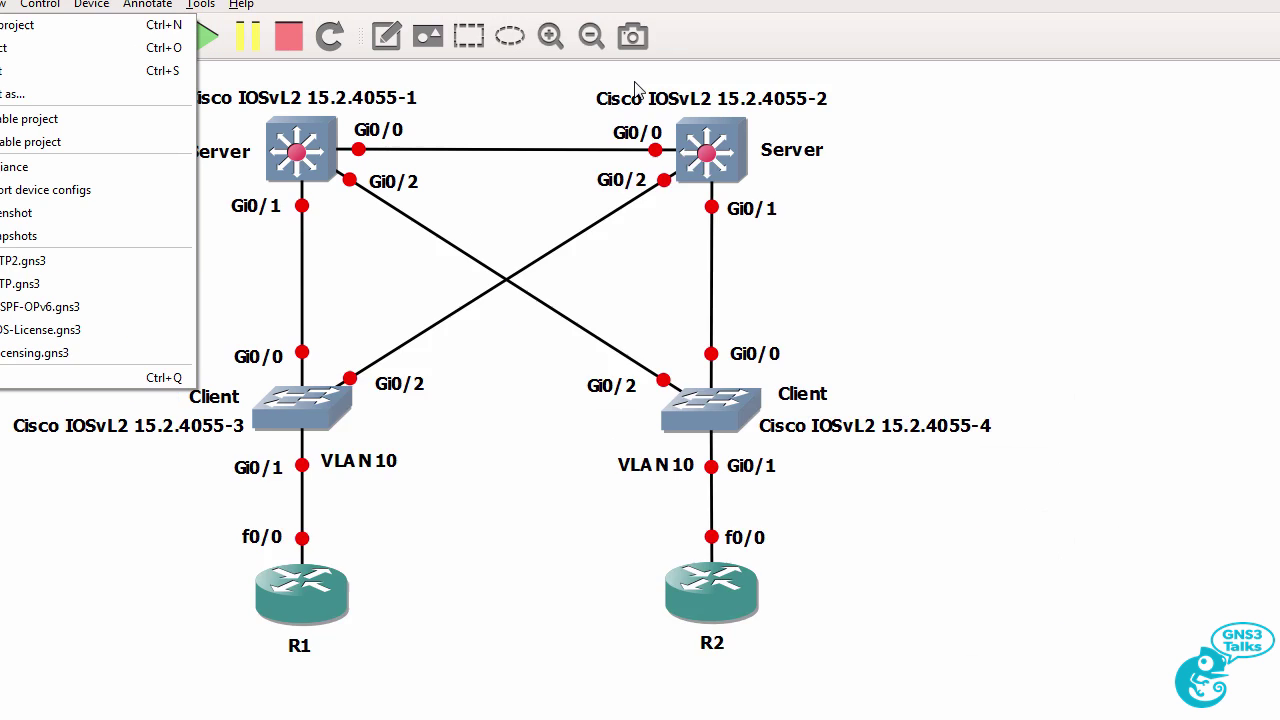
{"action": "left_click", "coordinate": [242, 5]}
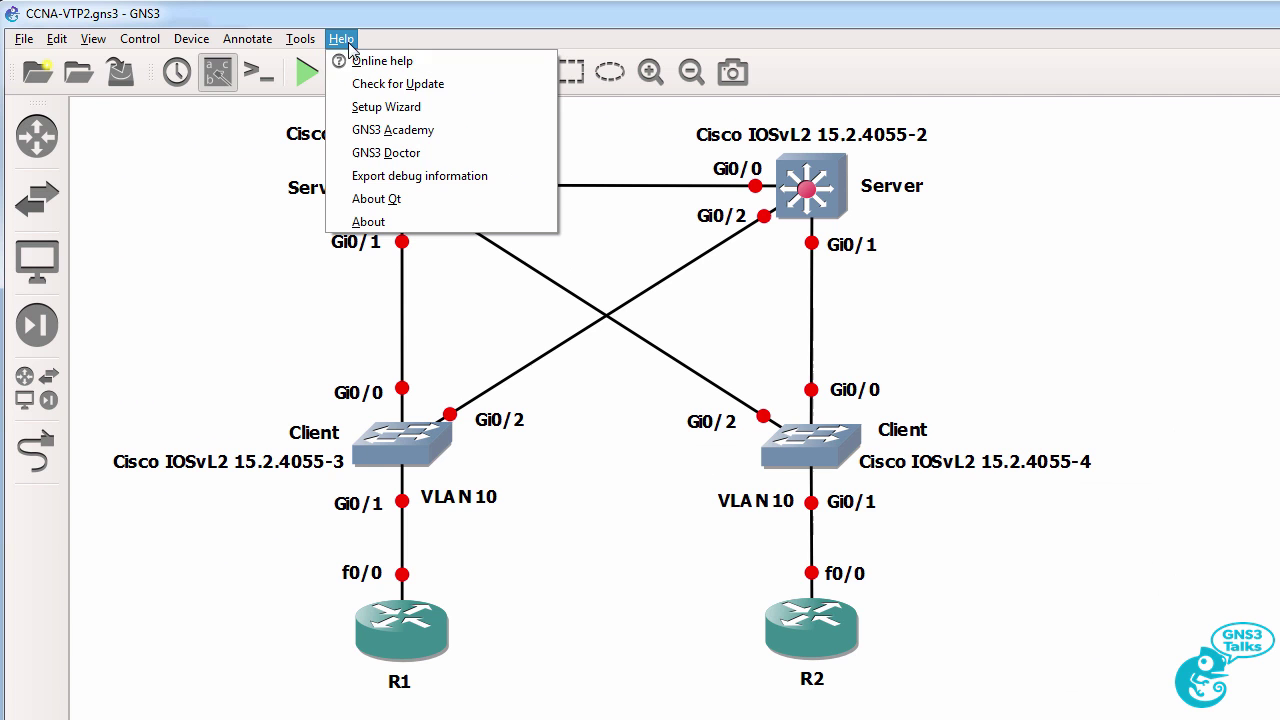
{"action": "left_click", "coordinate": [470, 84]}
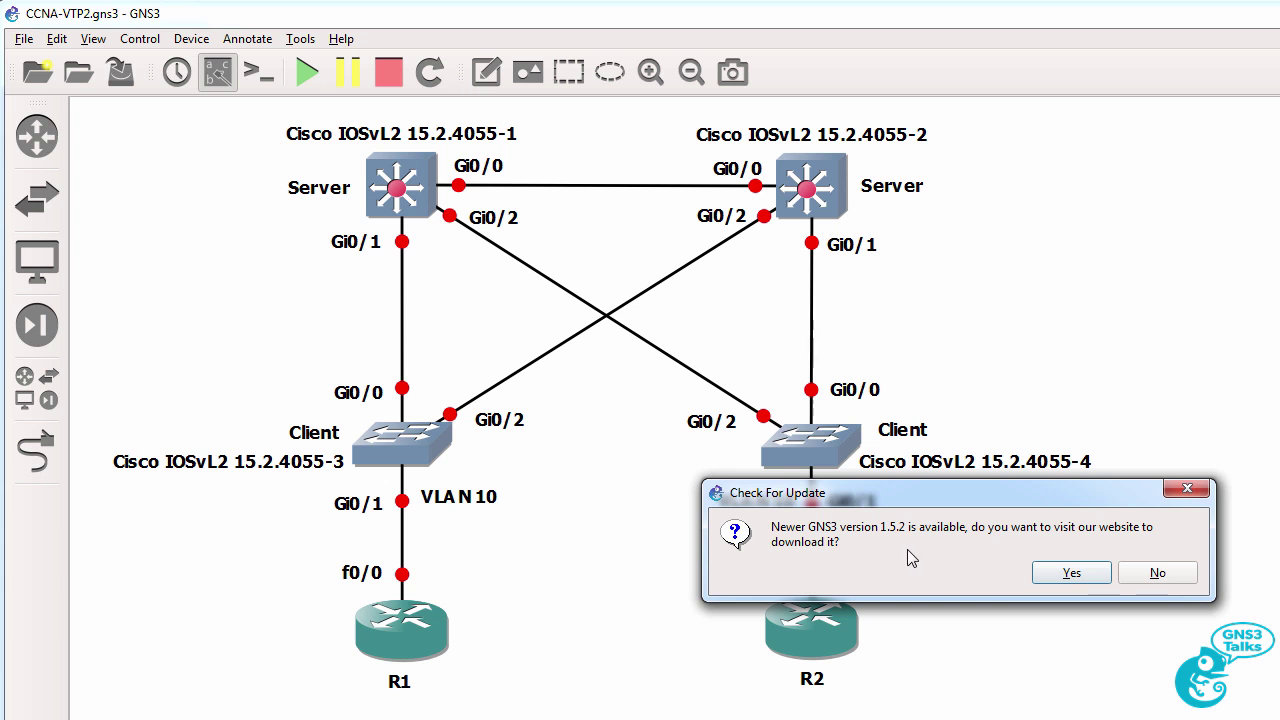
{"action": "left_click", "coordinate": [1068, 585]}
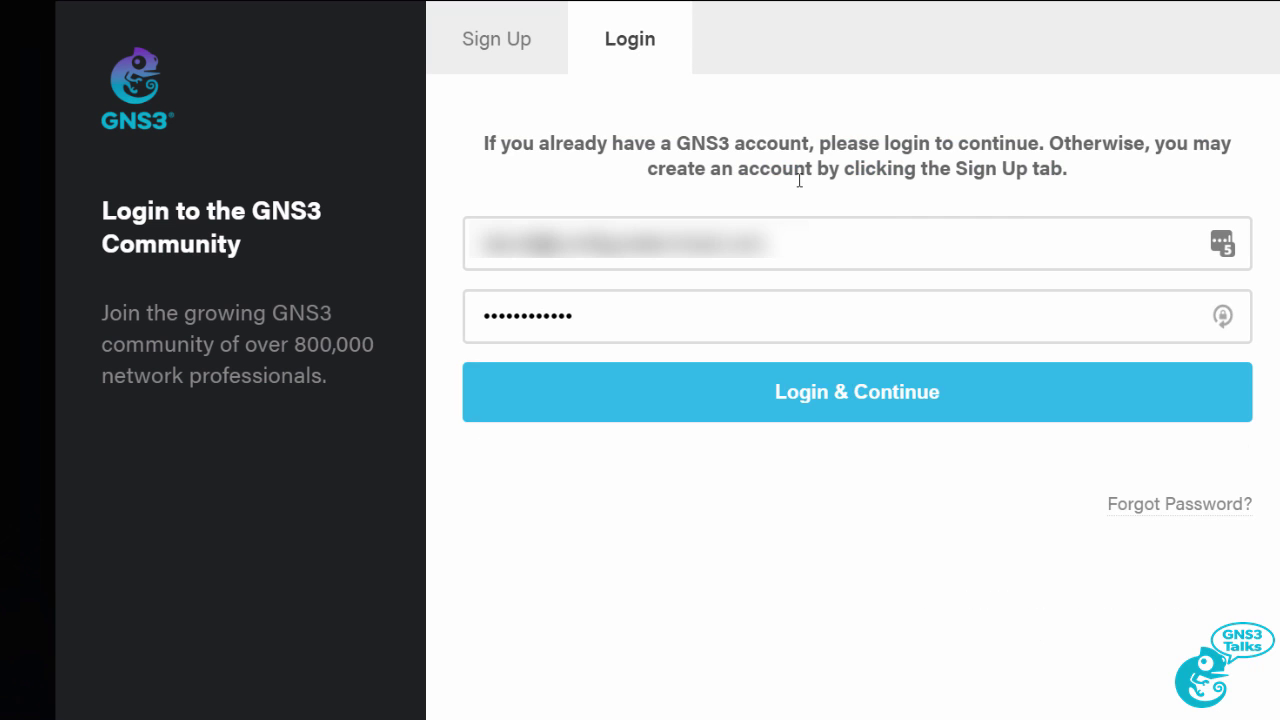
Sign in to the GNS3 community and download the Windows Version 1.5.3 installer.
{"action": "left_click", "coordinate": [801, 409]}
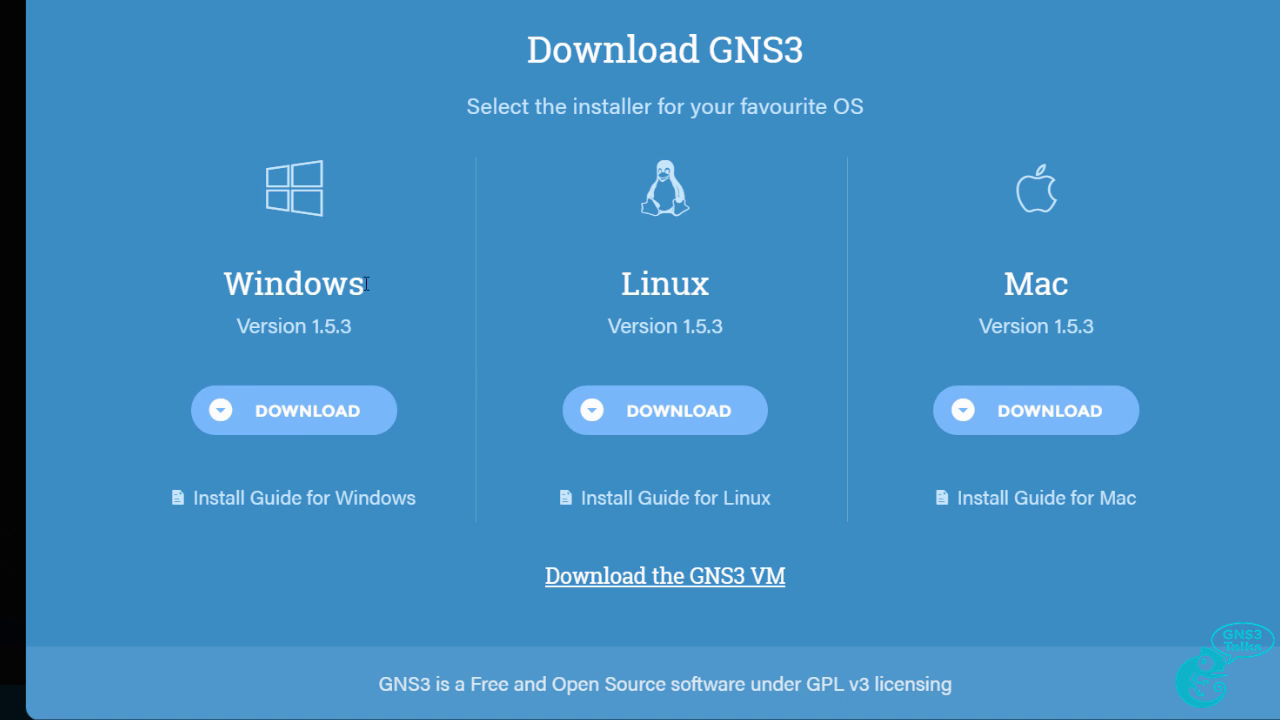
{"action": "double_click", "coordinate": [366, 284]}
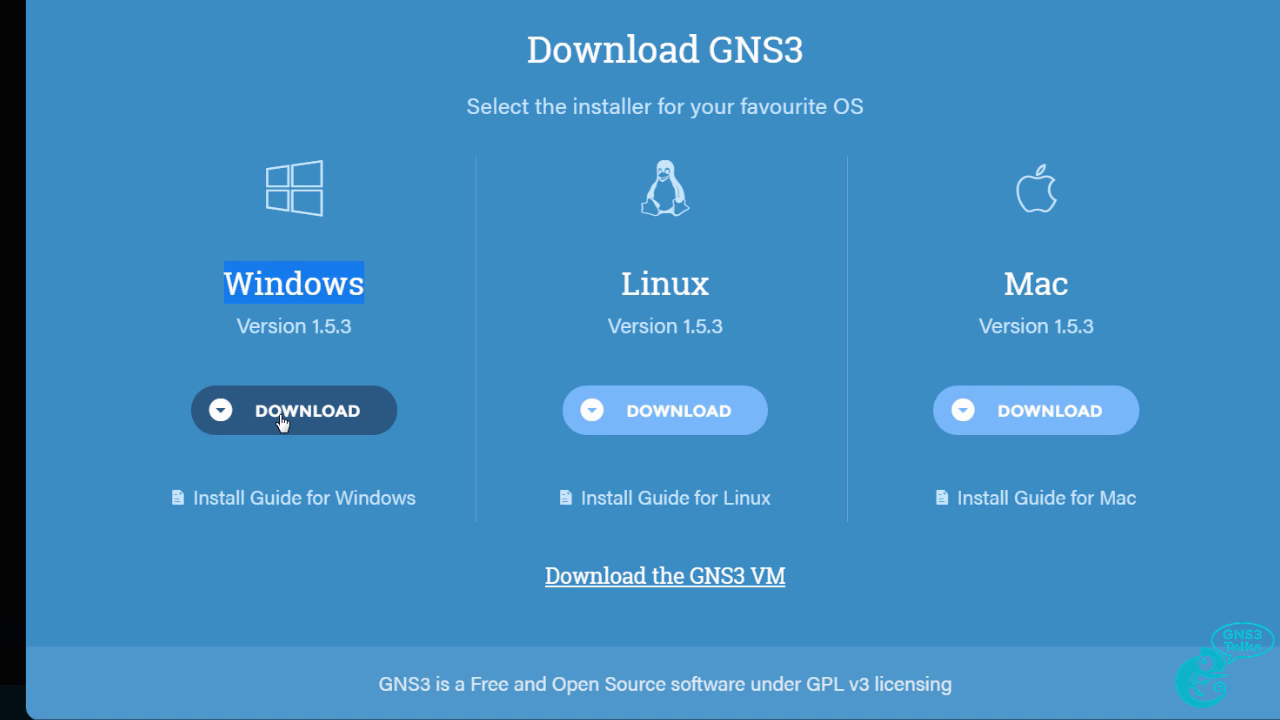
{"action": "triple_click", "coordinate": [293, 326]}
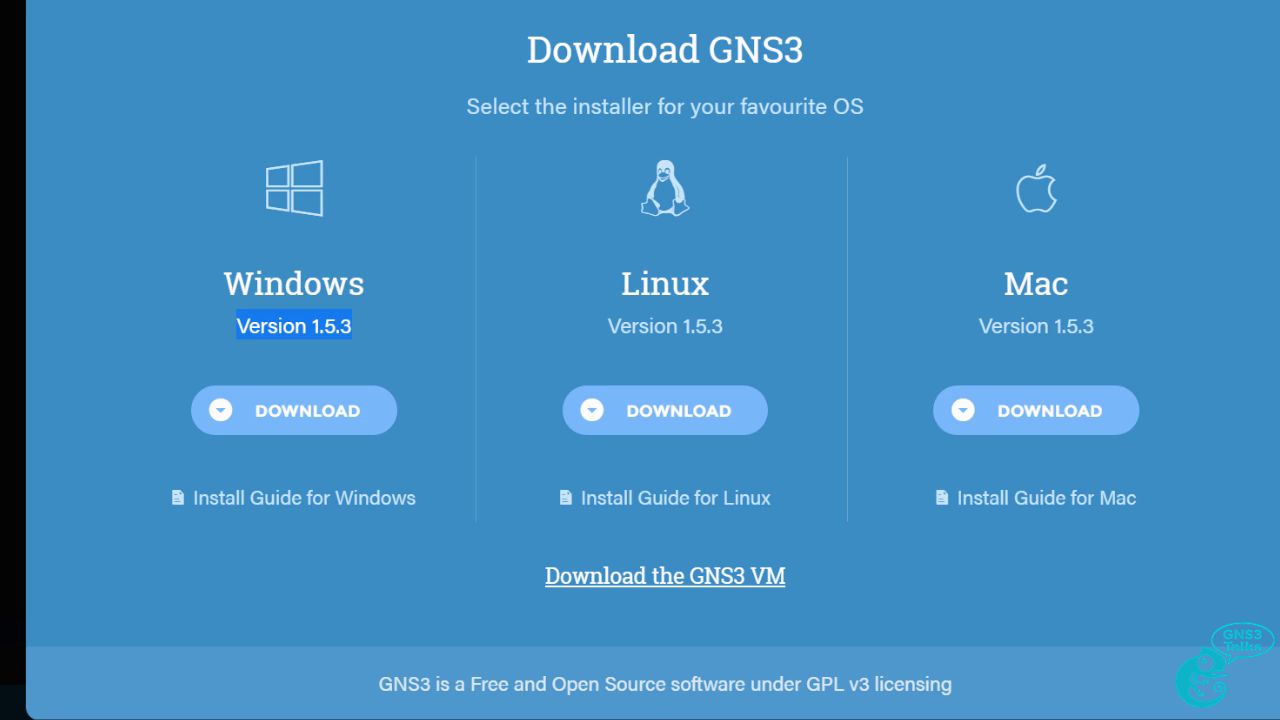
{"action": "key", "text": "alt+Tab"}
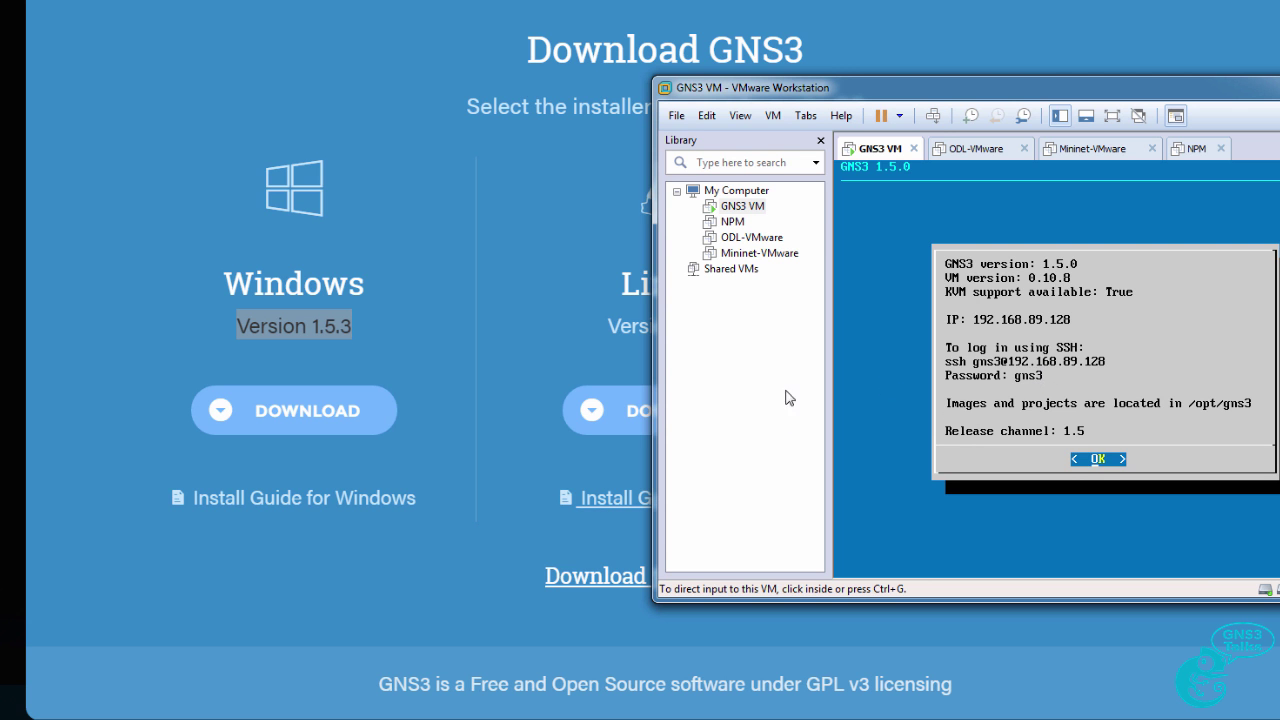
{"action": "left_click", "coordinate": [452, 442]}
{"action": "left_click", "coordinate": [360, 417]}
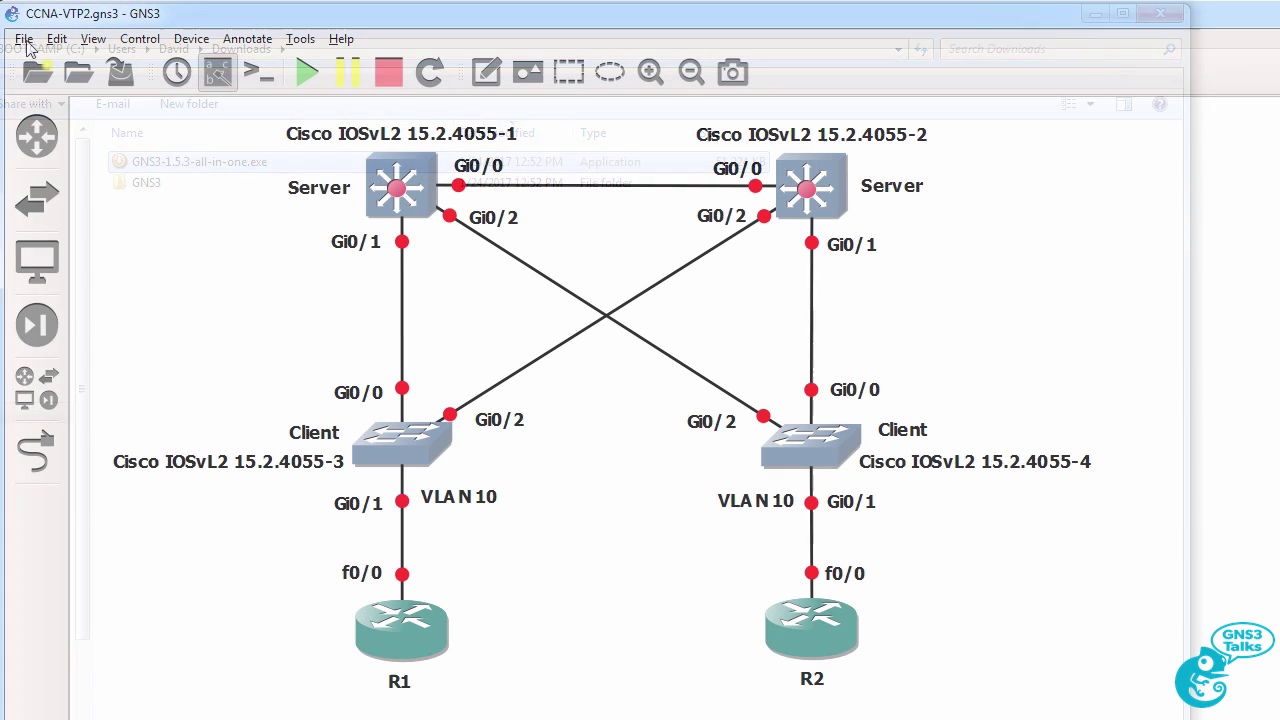
Quit GNS3 and run GNS3-1.5.3-all-in-one.exe from the Downloads folder.
{"action": "left_click", "coordinate": [23, 38]}
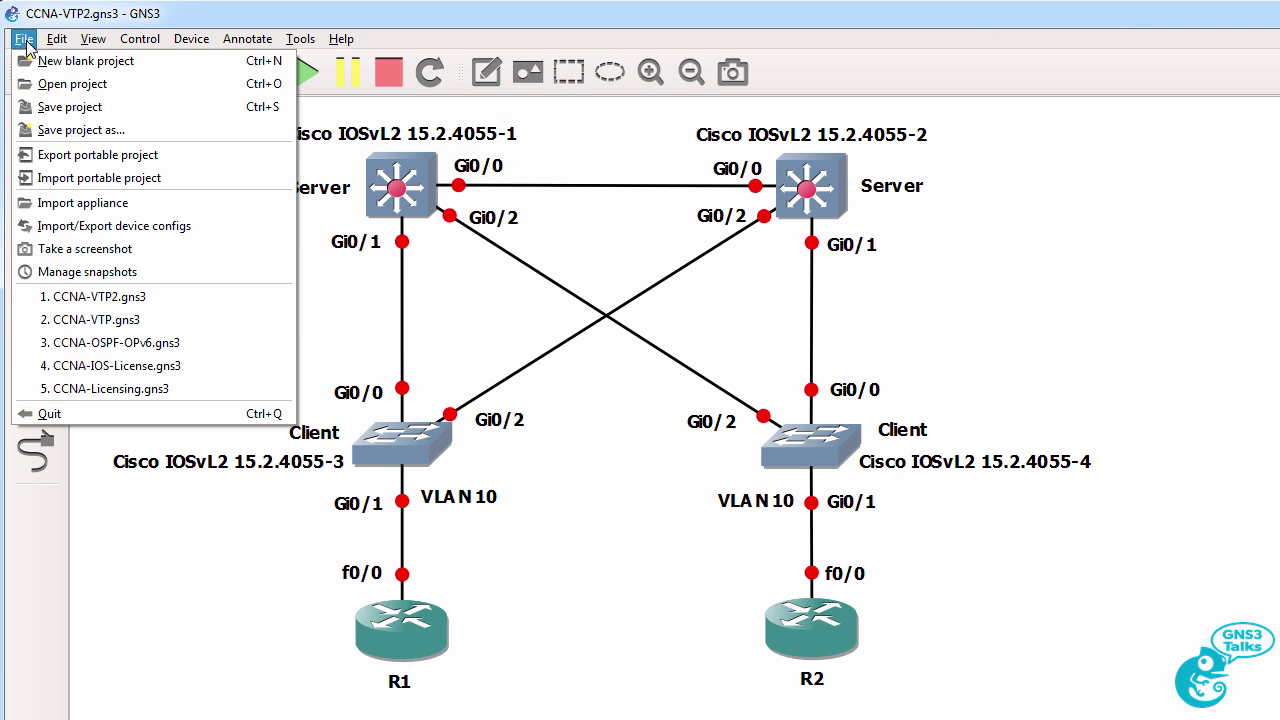
{"action": "left_click", "coordinate": [68, 417]}
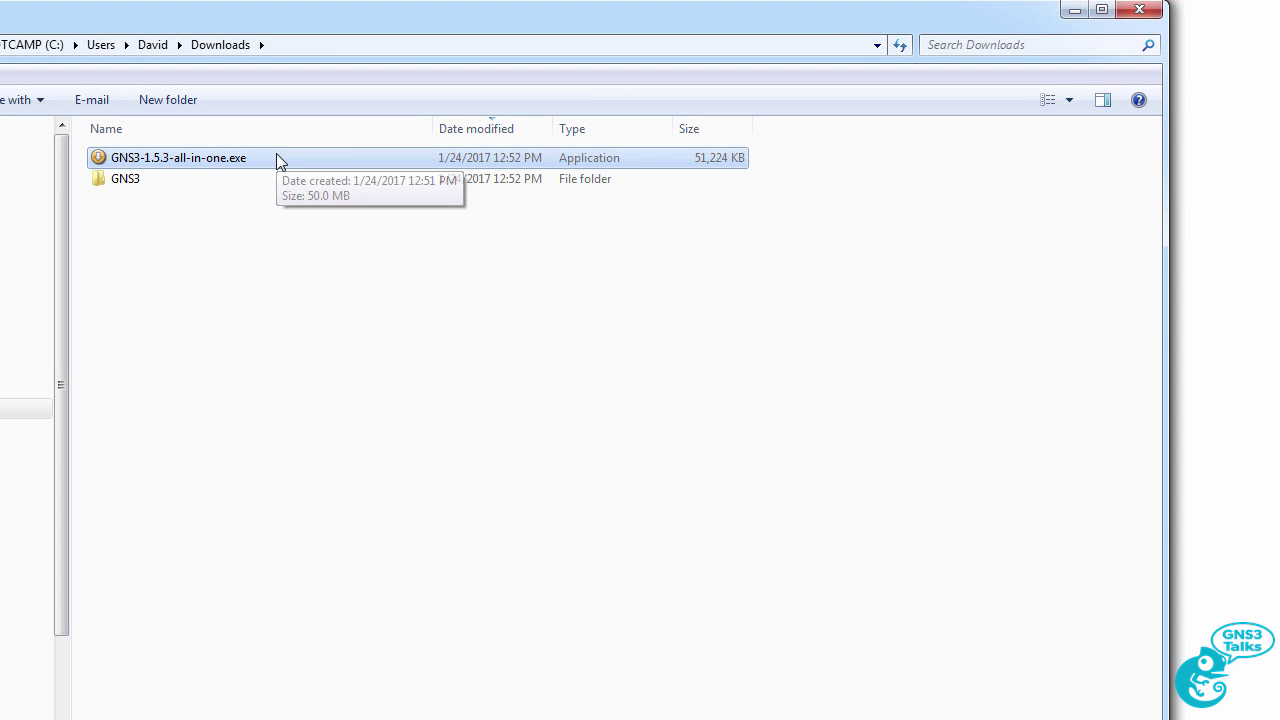
{"action": "double_click", "coordinate": [272, 158]}
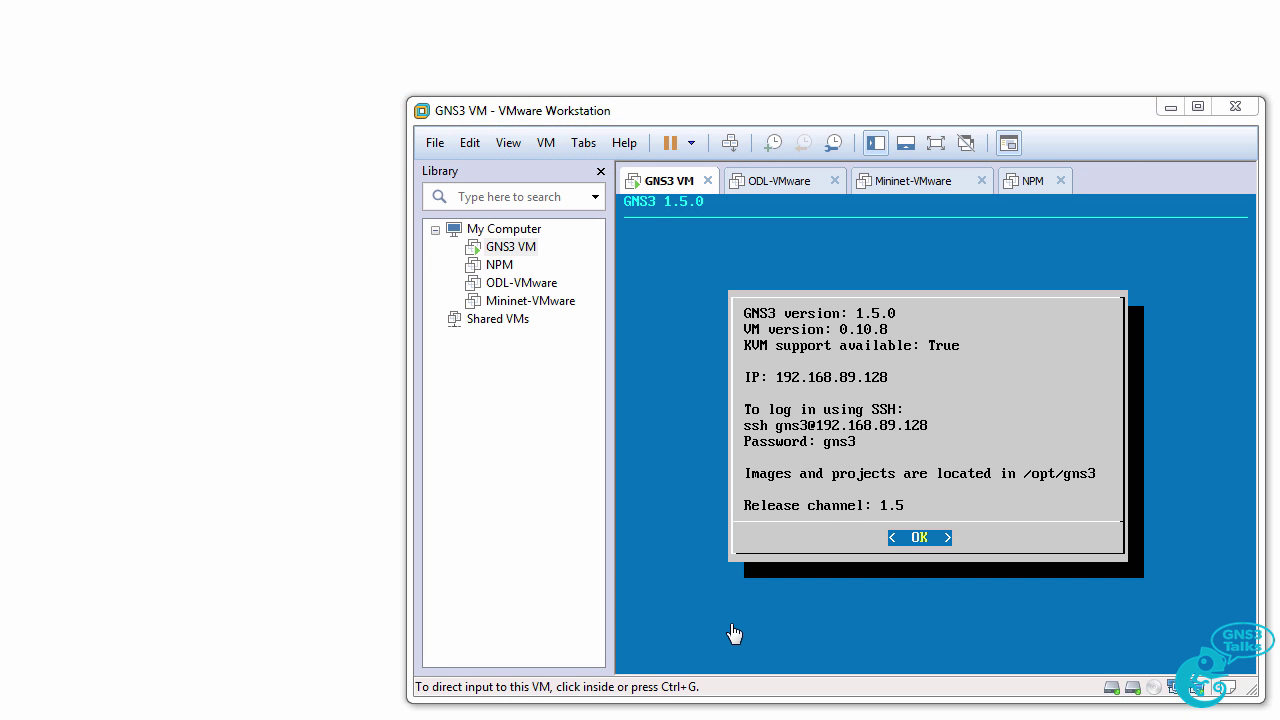
Minimise VMware Workstation after seeing the GNS3 VM still reports version 1.5.0.
{"action": "left_click", "coordinate": [1164, 110]}
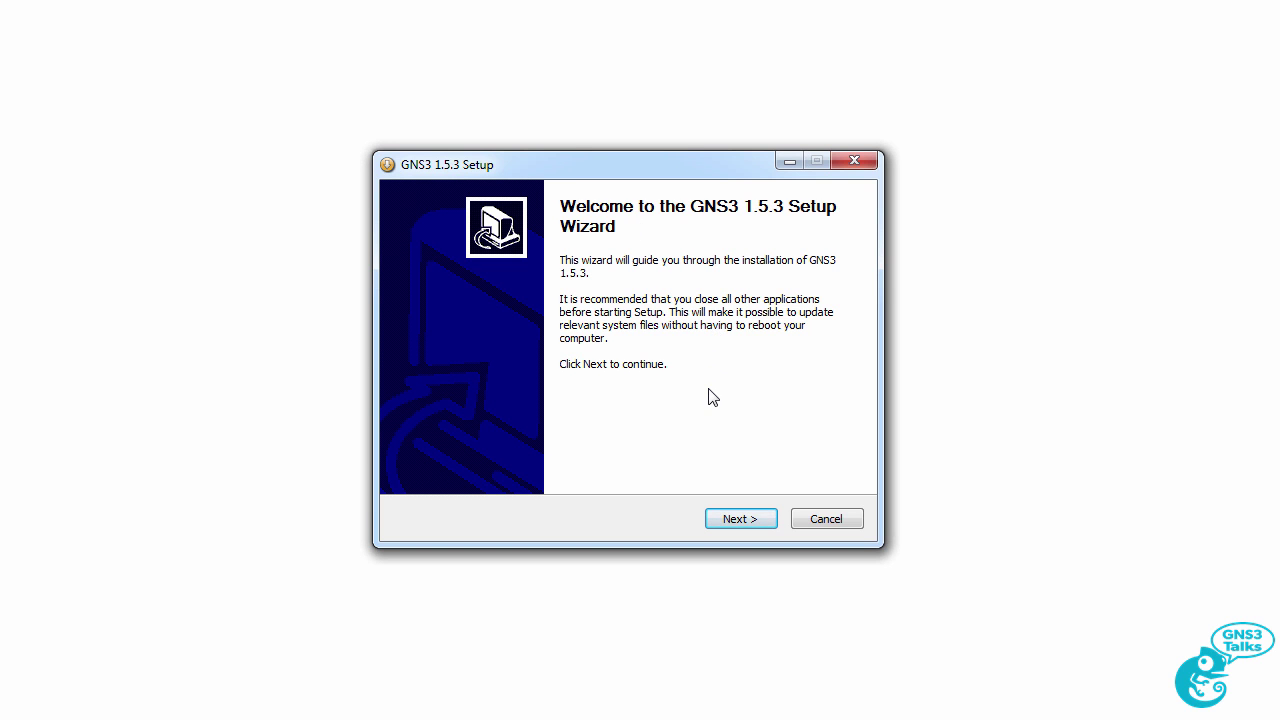
Advance past the welcome page and read through the GNU GPL licence text.
{"action": "left_click", "coordinate": [737, 520]}
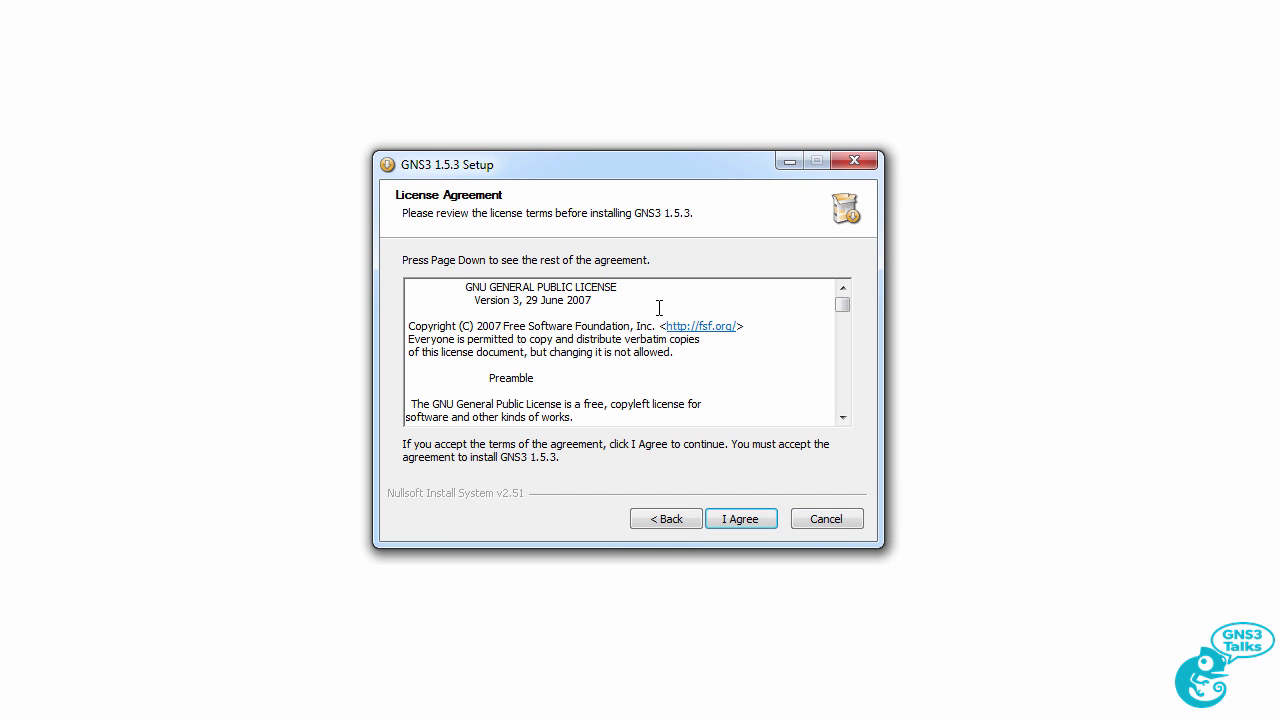
{"action": "left_click_drag", "start_coordinate": [460, 290], "coordinate": [651, 289]}
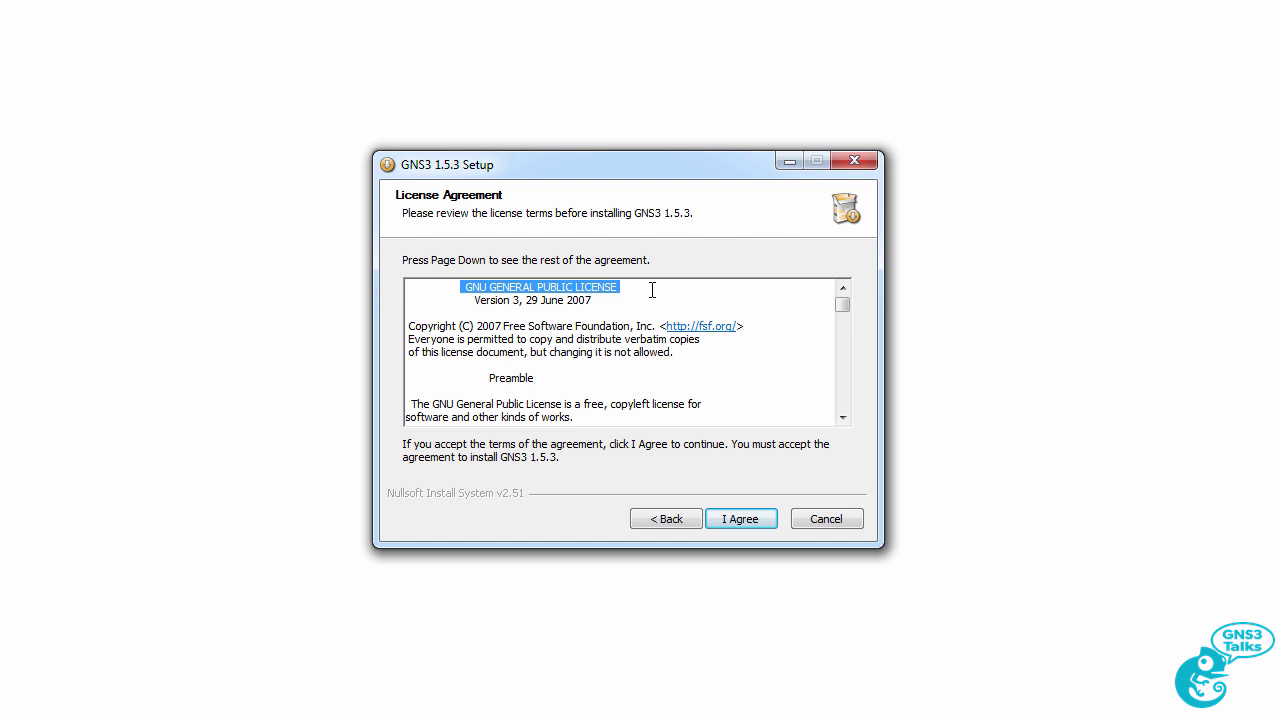
{"action": "left_click_drag", "start_coordinate": [840, 308], "coordinate": [838, 271]}
Accept the licence, keep GNS3 as the Start Menu folder, and keep the default components.
{"action": "left_click", "coordinate": [738, 531]}
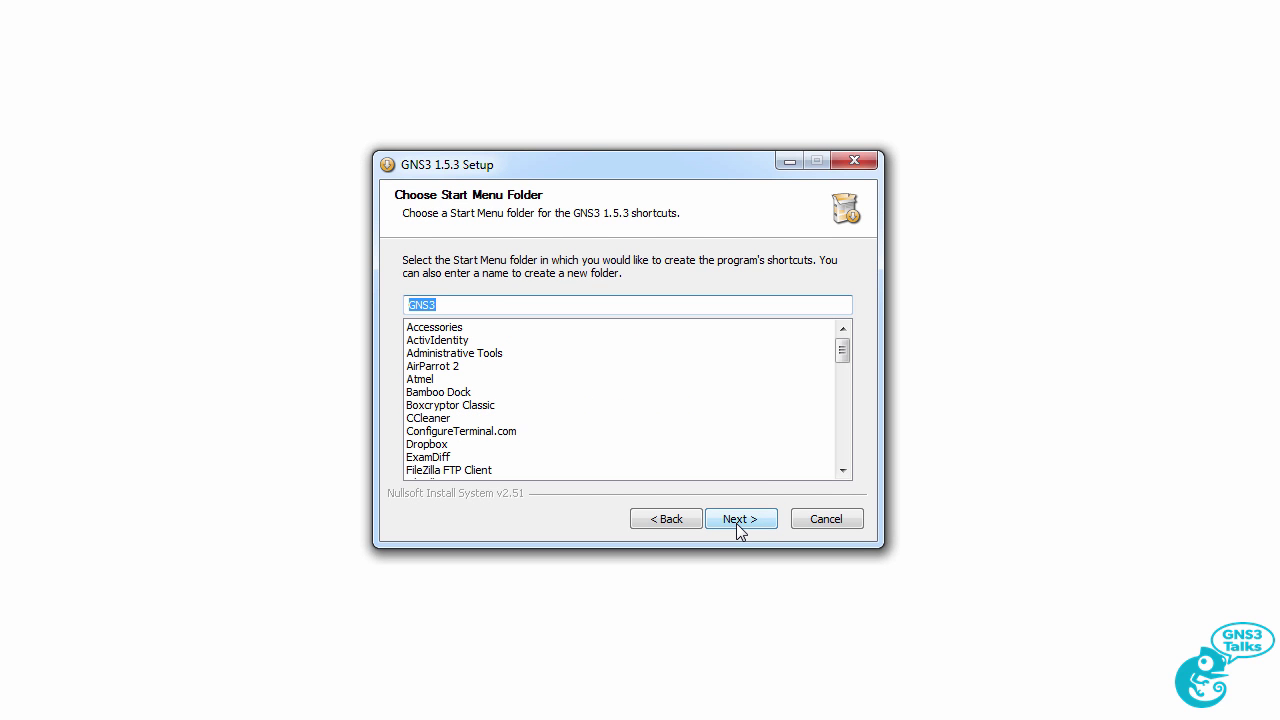
{"action": "left_click", "coordinate": [736, 523]}
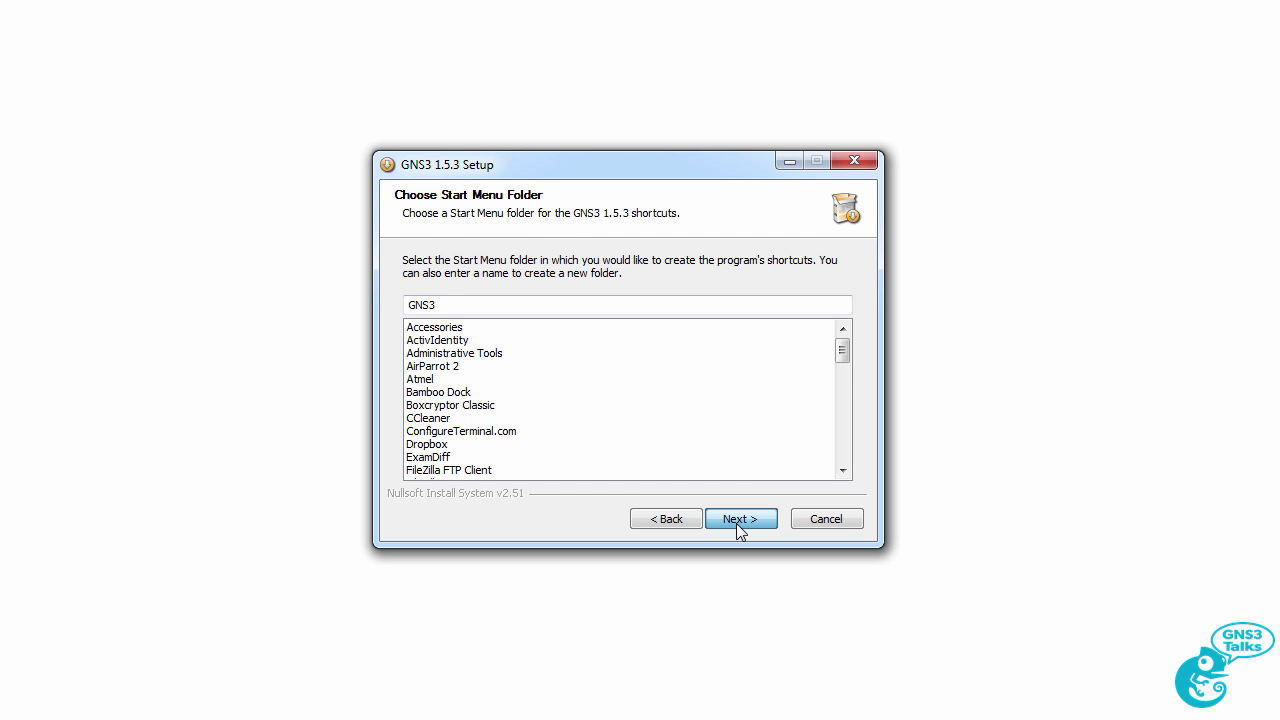
{"action": "mouse_move", "coordinate": [655, 385]}
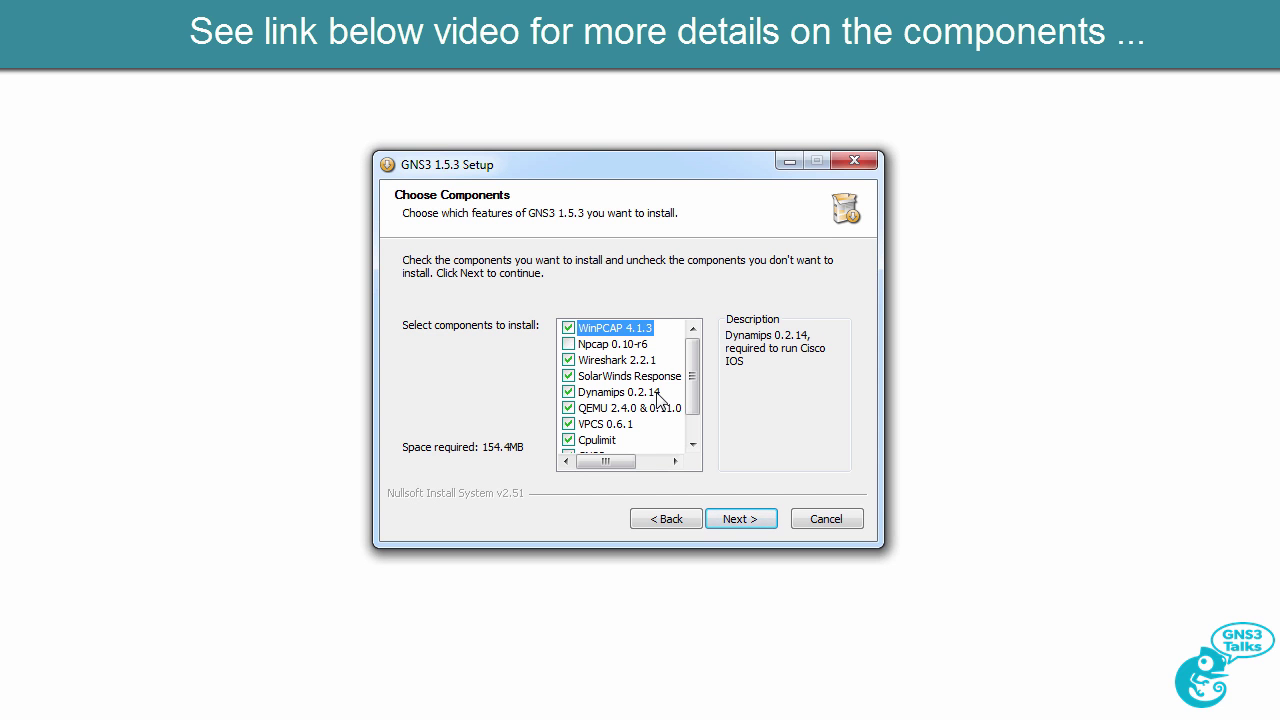
{"action": "scroll", "coordinate": [695, 420], "scroll_direction": "down", "scroll_amount": 1}
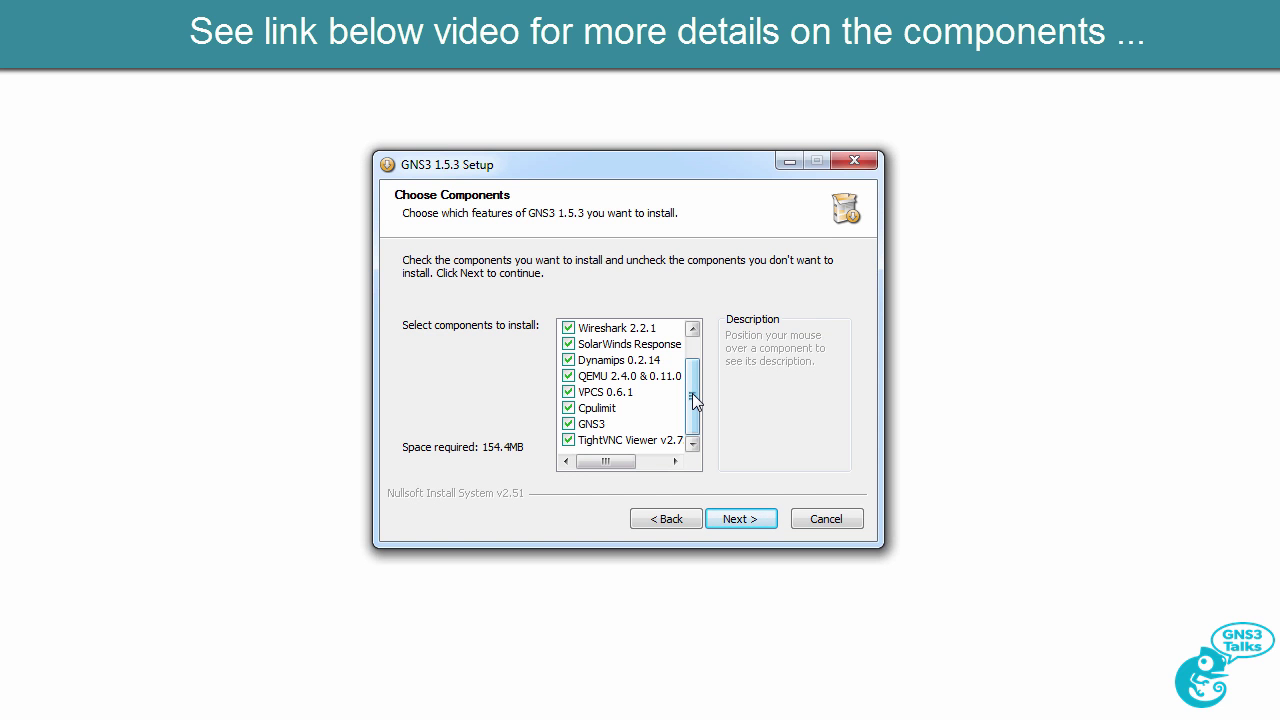
{"action": "left_click", "coordinate": [740, 519]}
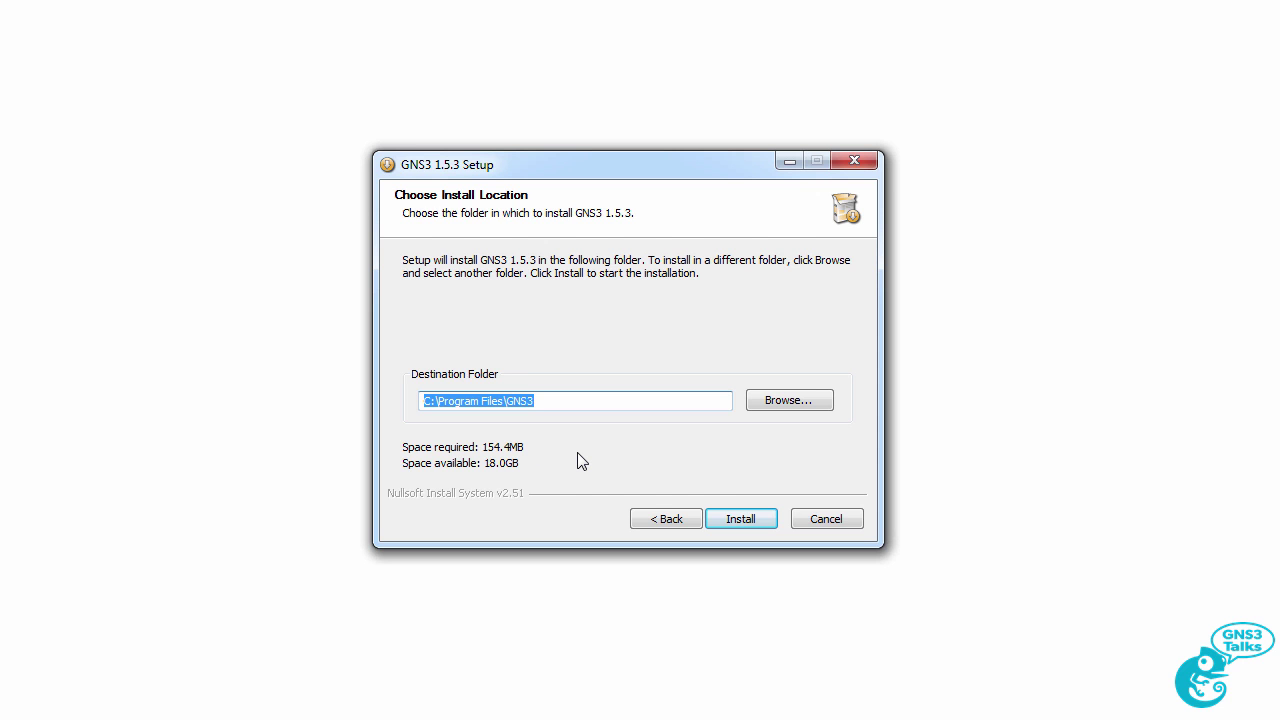
Install into C:\Program Files\GNS3, skipping the WinPcap 4.1.3 reinstall.
{"action": "left_click", "coordinate": [716, 519]}
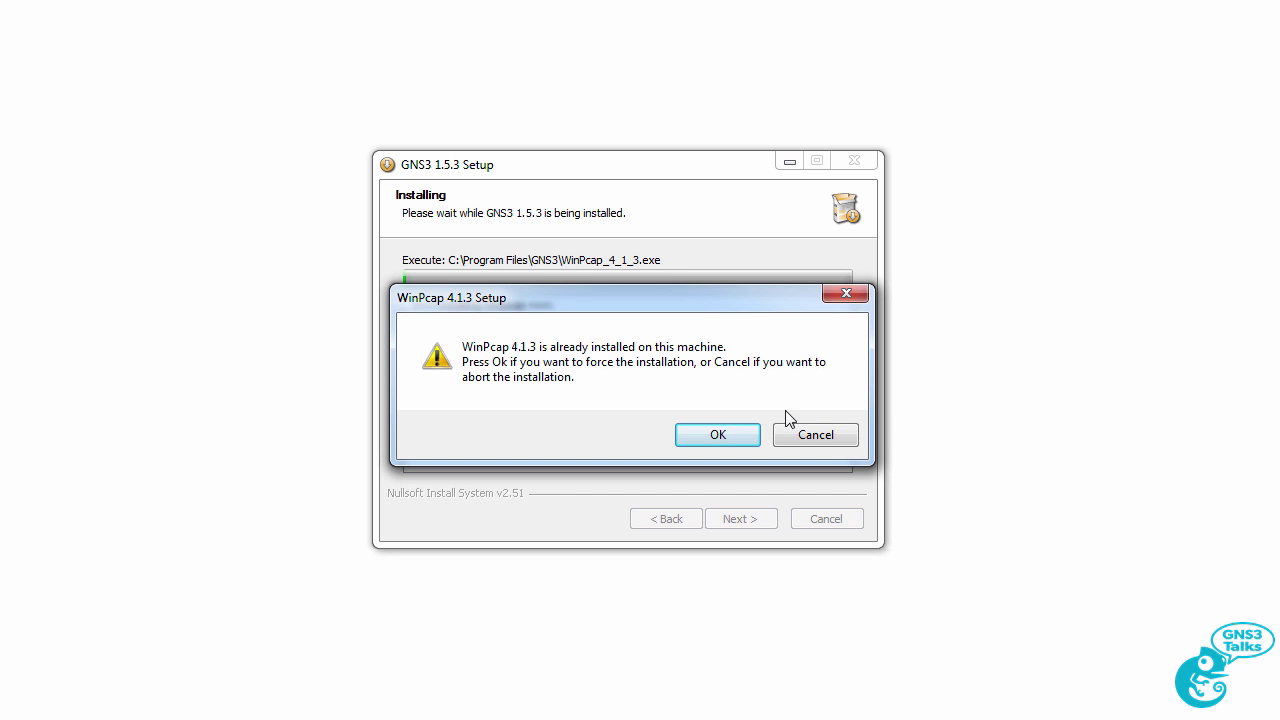
{"action": "left_click", "coordinate": [820, 440]}
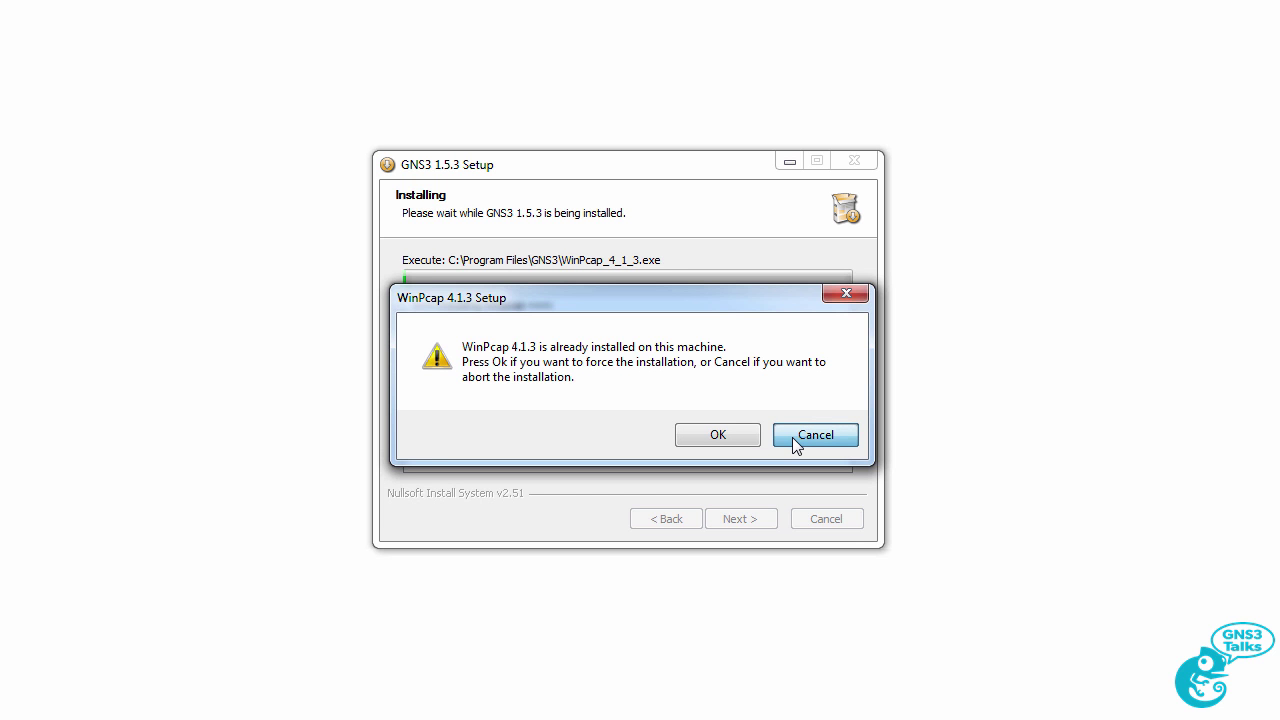
{"action": "left_click", "coordinate": [795, 437]}
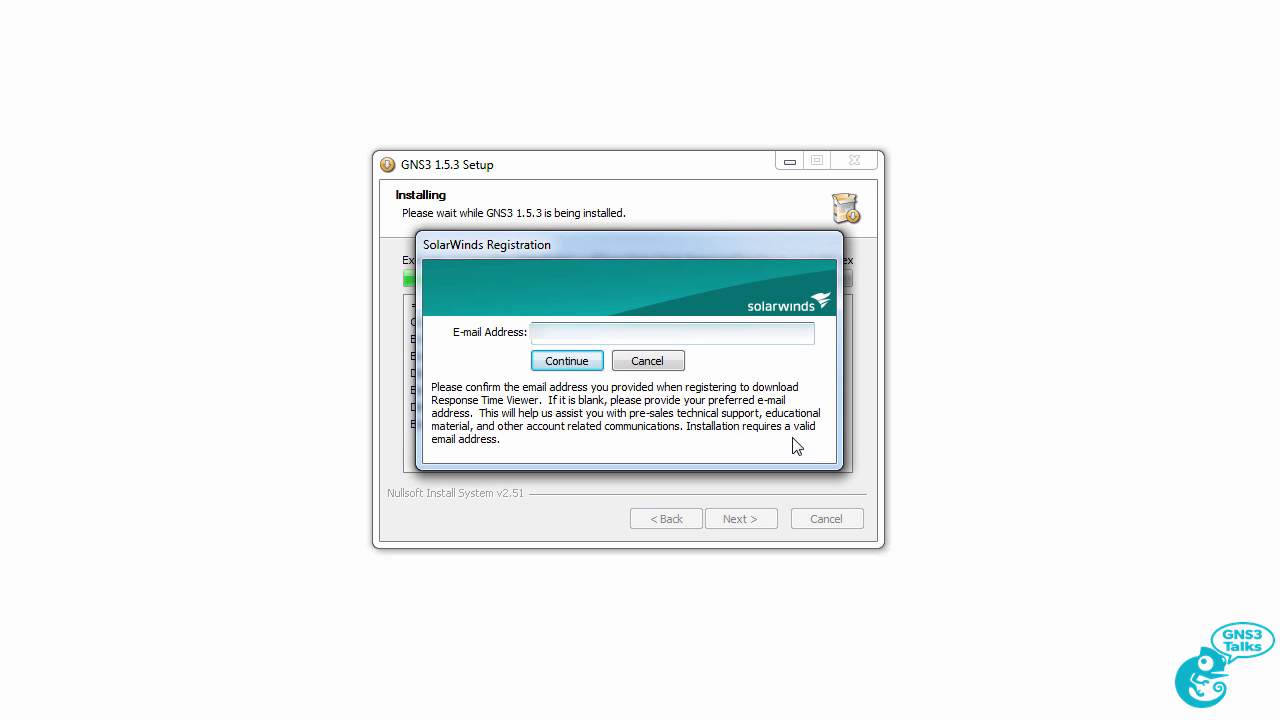
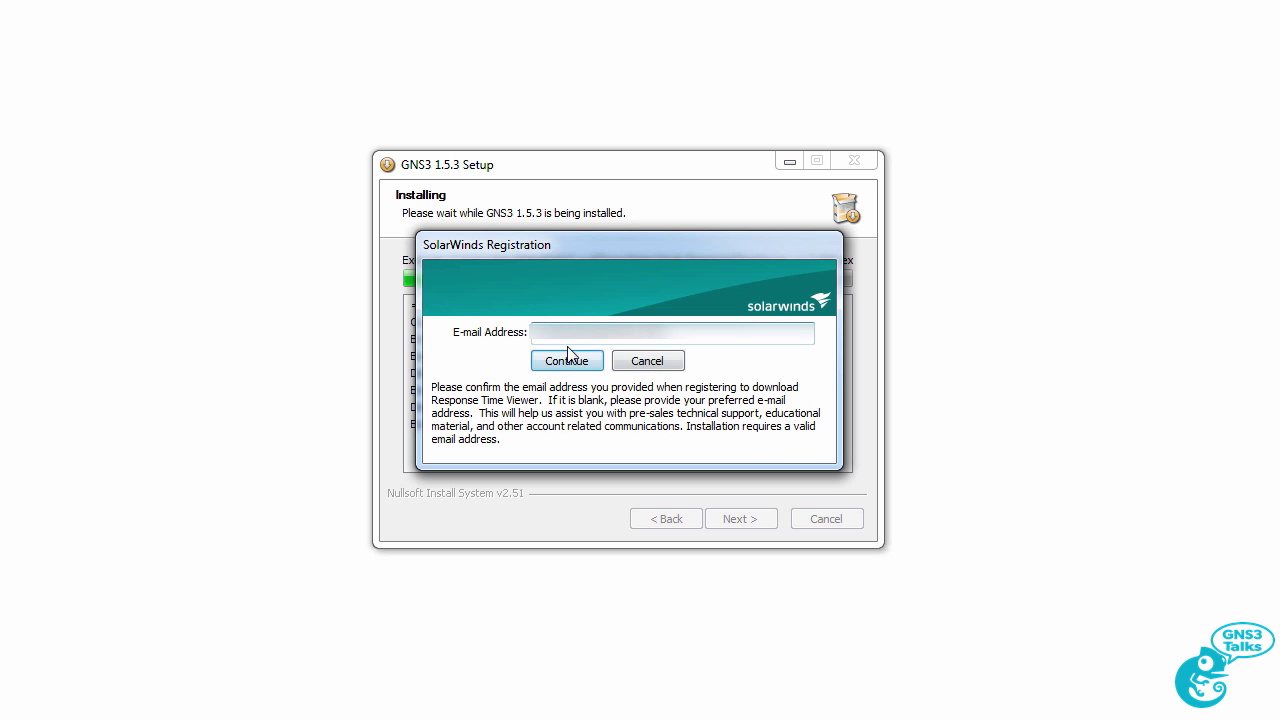
Register with an e-mail address and accept the Response Time Viewer licence.
{"action": "left_click", "coordinate": [566, 366]}
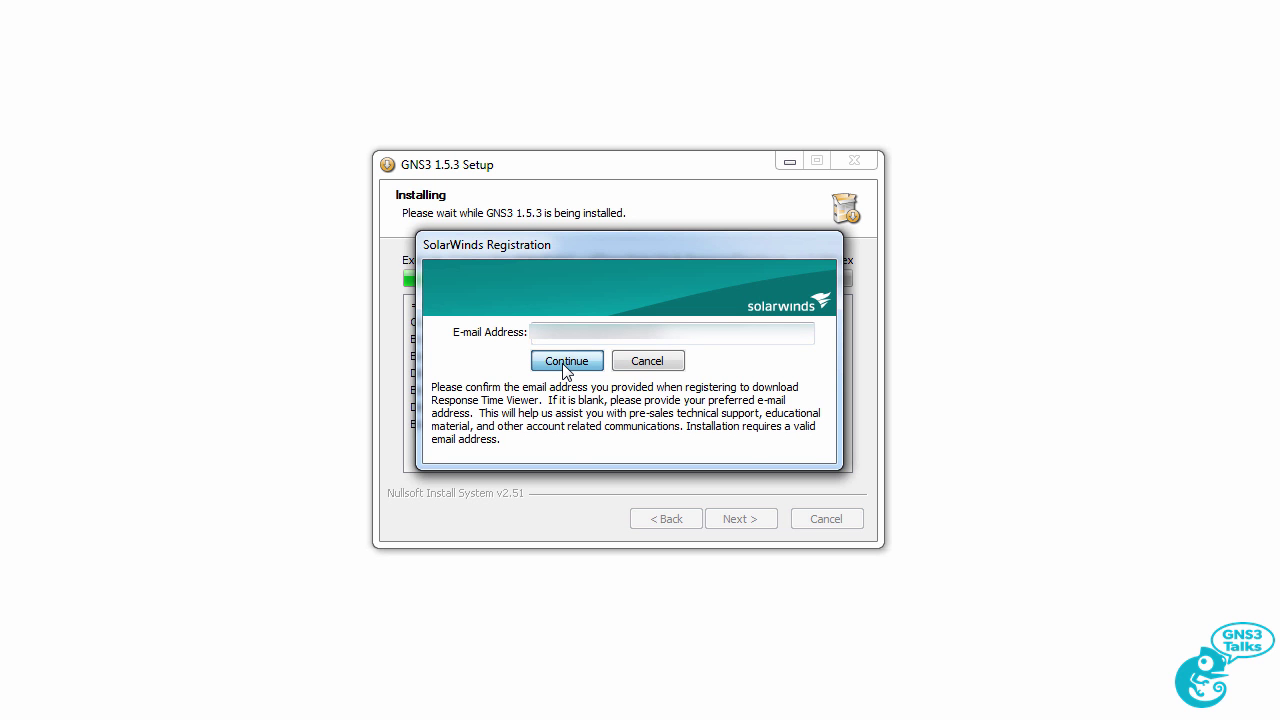
{"action": "left_click", "coordinate": [706, 515]}
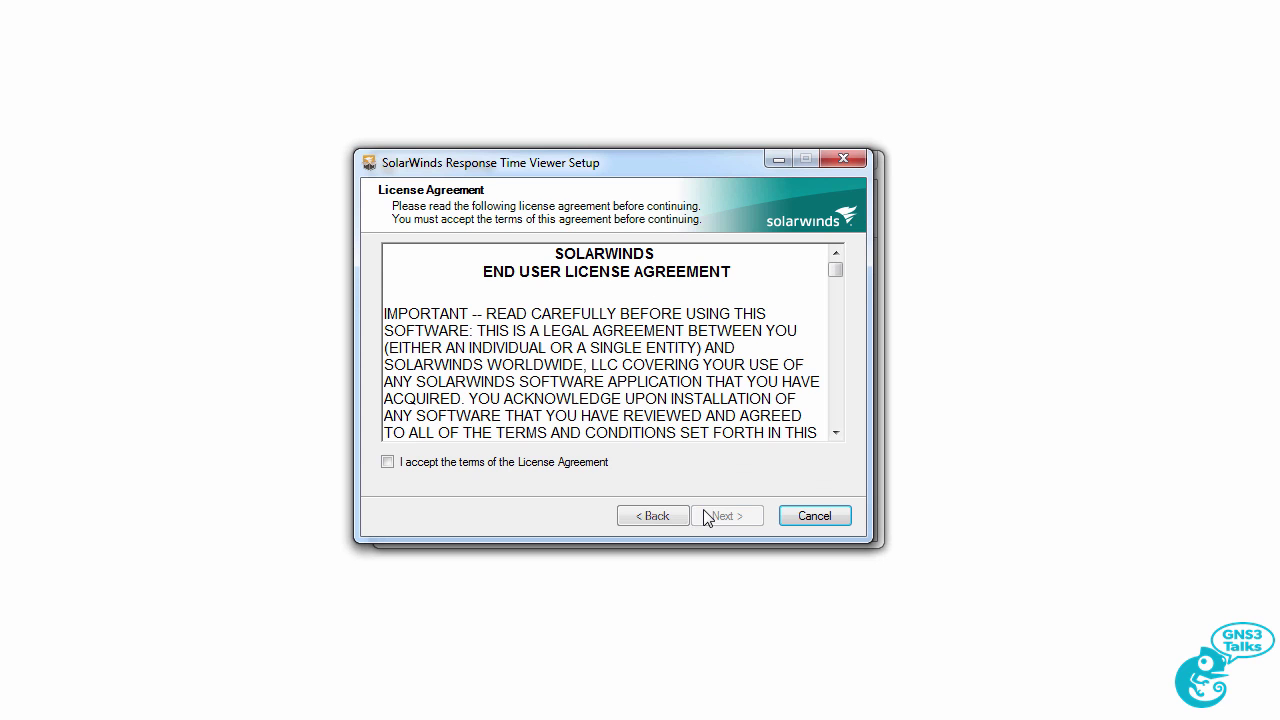
{"action": "left_click", "coordinate": [590, 465]}
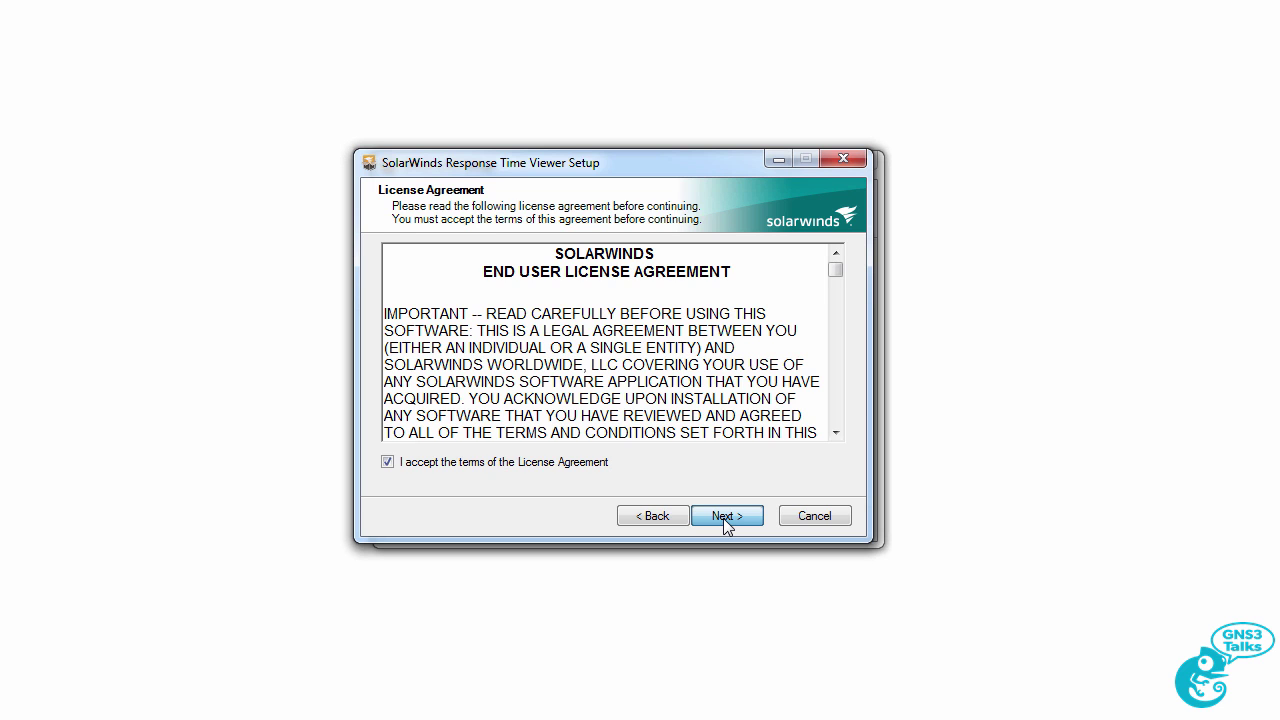
Install Response Time Viewer to the default folder and finish its setup.
{"action": "left_click", "coordinate": [723, 518]}
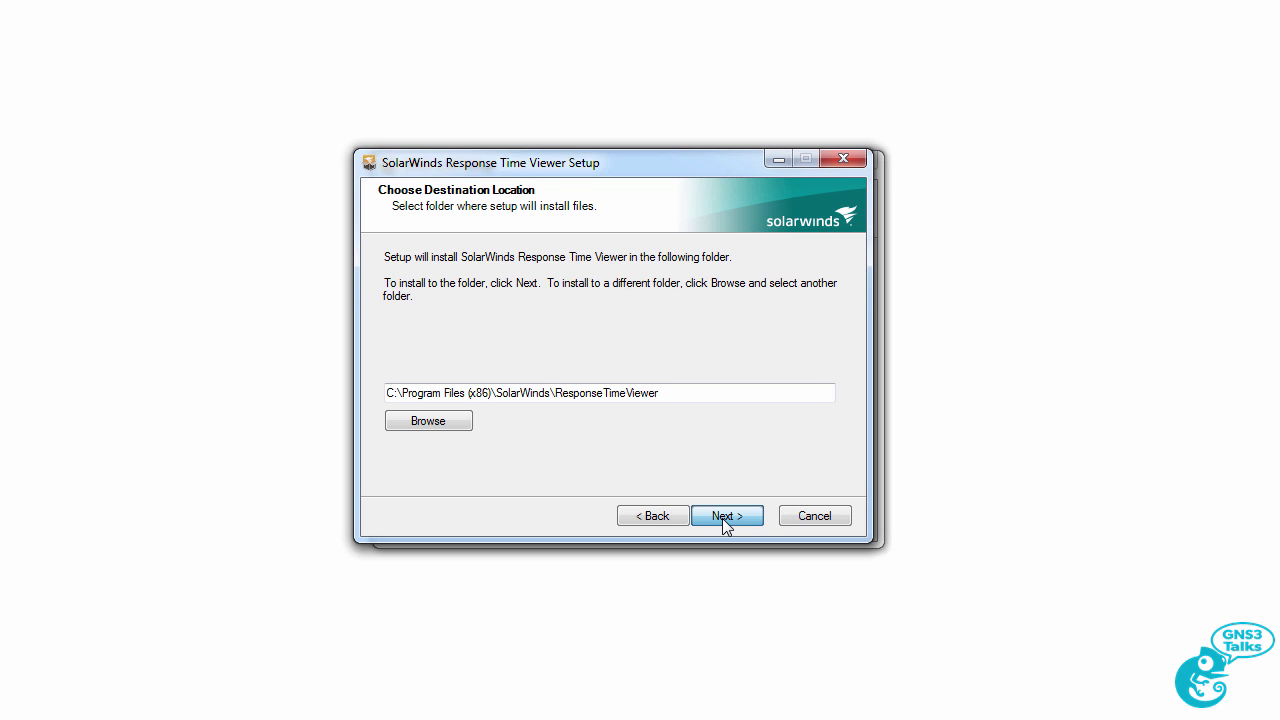
{"action": "left_click", "coordinate": [724, 518]}
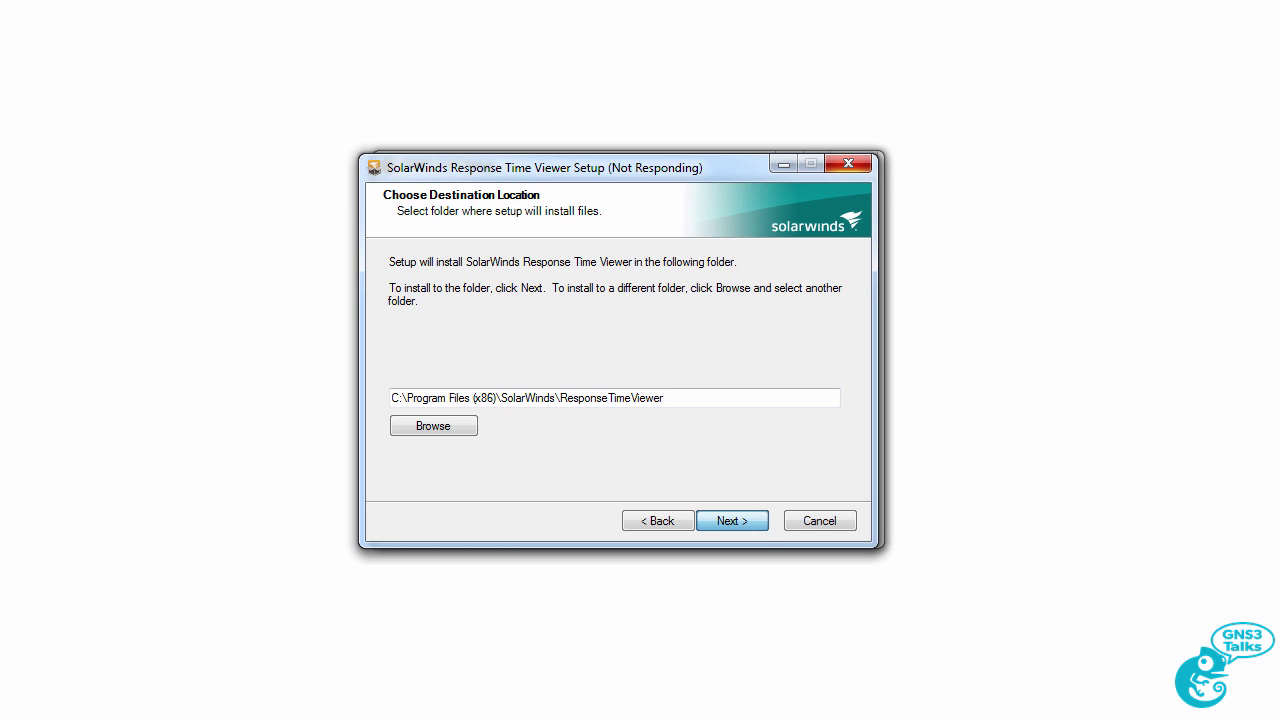
{"action": "left_click", "coordinate": [743, 523]}
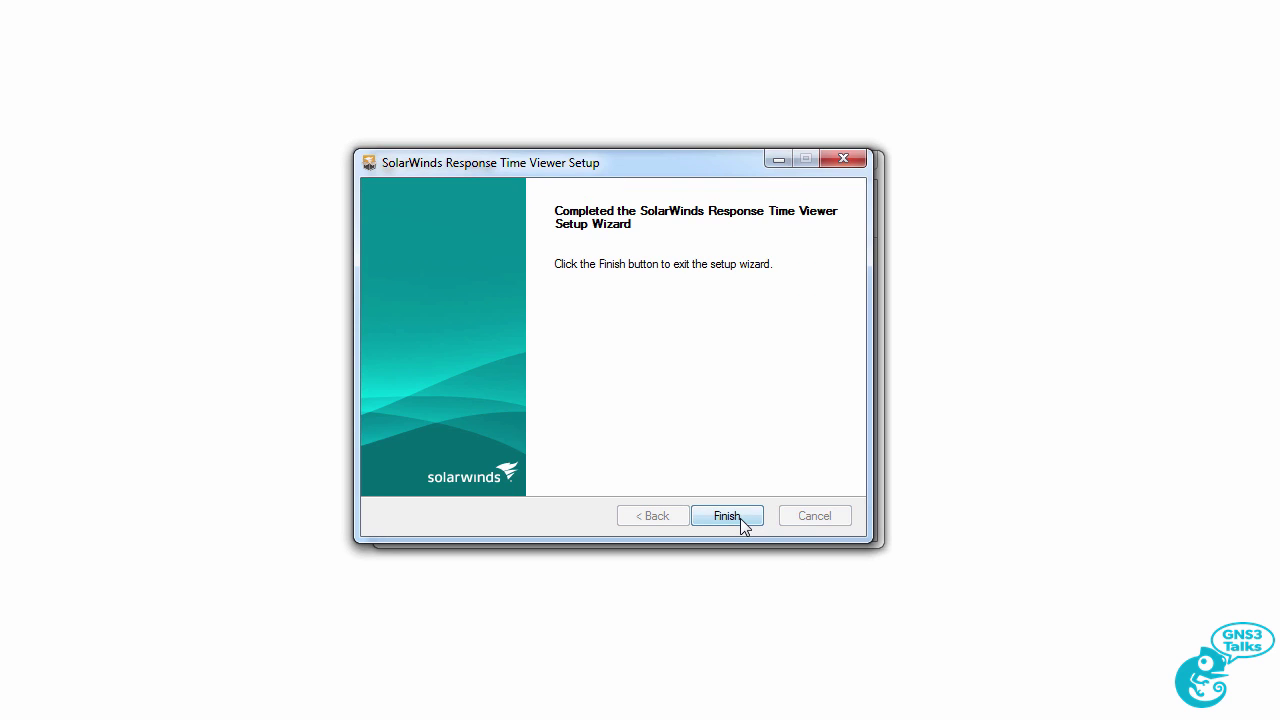
{"action": "left_click", "coordinate": [741, 520]}
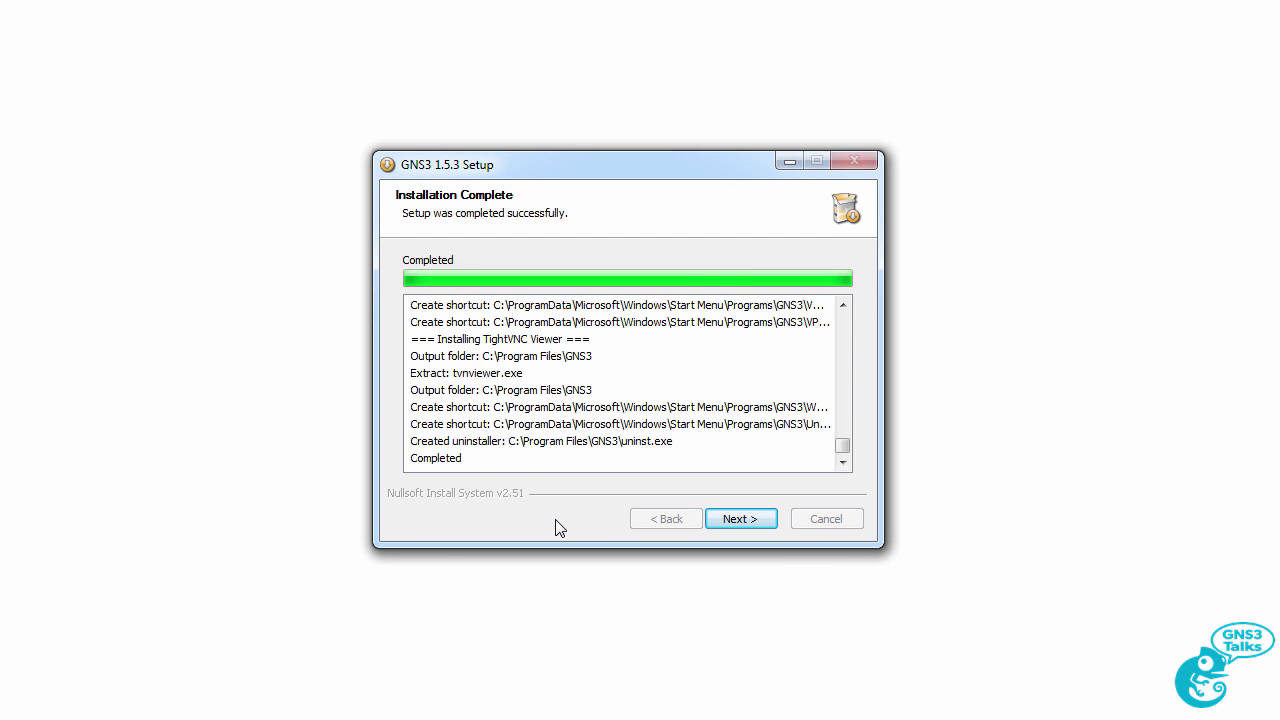
Decline the free SolarWinds Standard Toolset licence and untick Start GNS3 on the final page.
{"action": "left_click", "coordinate": [740, 519]}
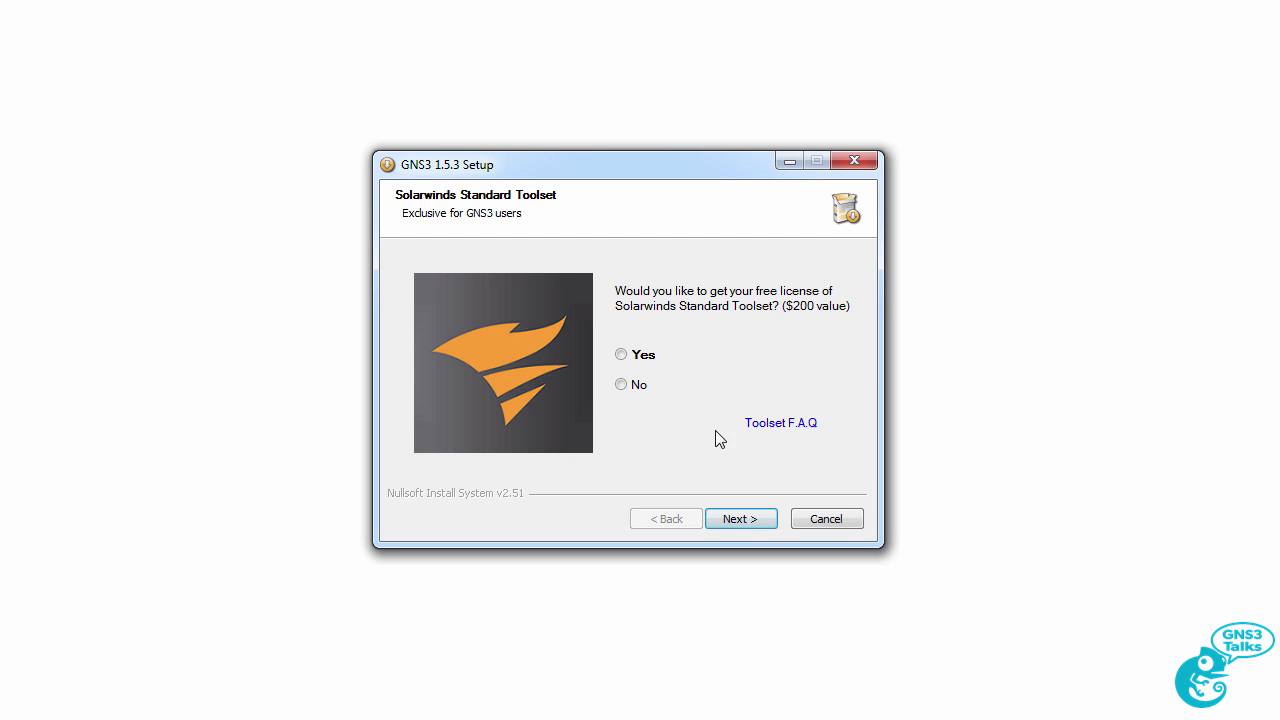
{"action": "left_click", "coordinate": [621, 386]}
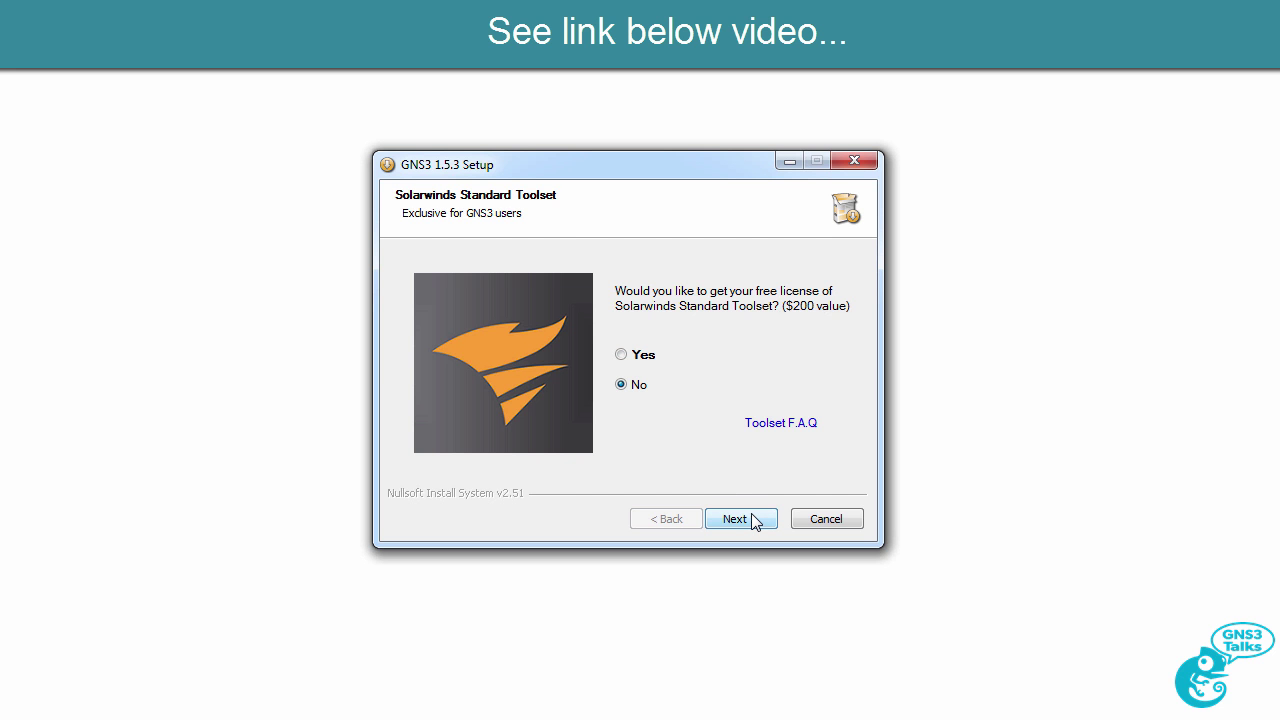
{"action": "left_click", "coordinate": [752, 515]}
{"action": "left_click", "coordinate": [608, 338]}
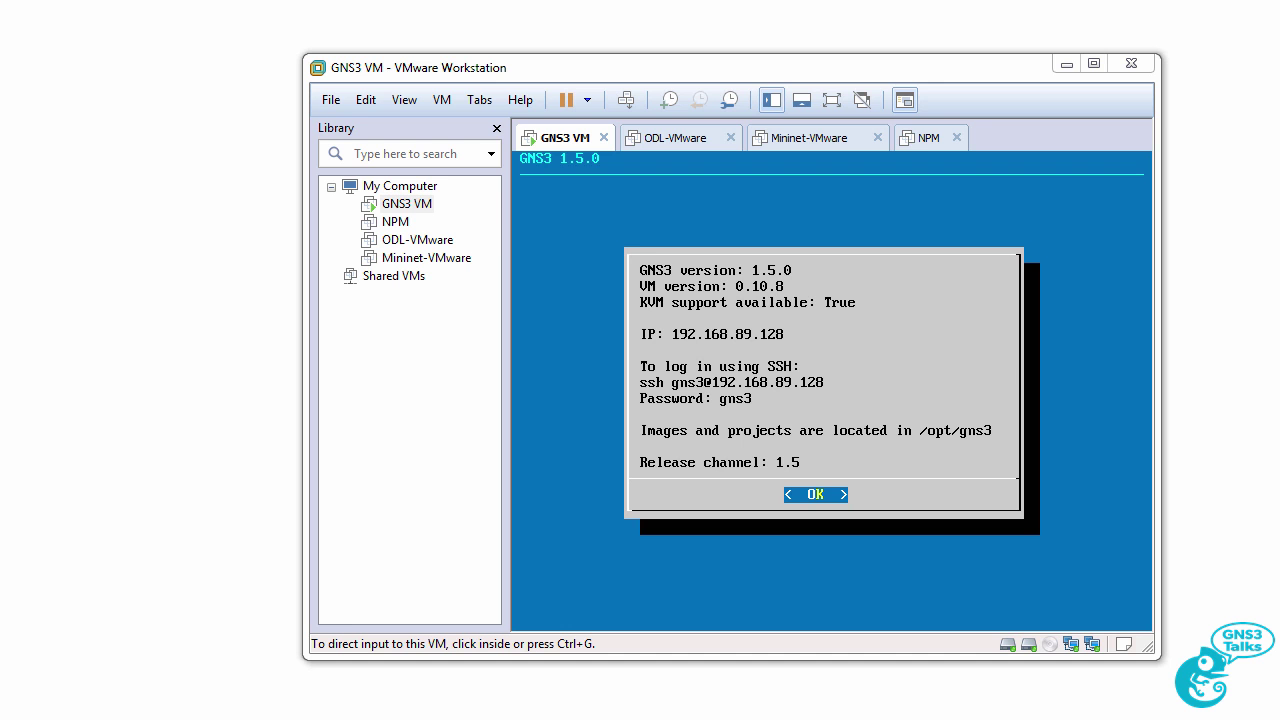
Choose Upgrade in the GNS3 VM console menu, then release input to the host.
{"action": "left_click", "coordinate": [410, 206]}
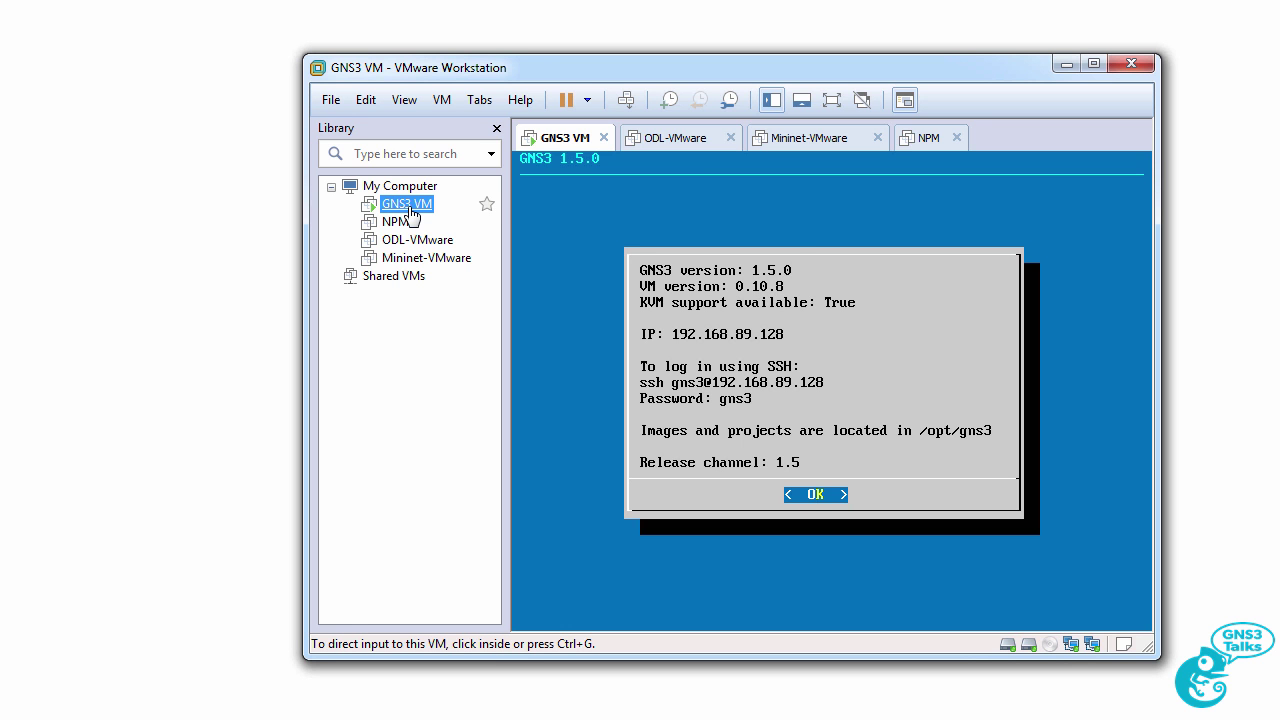
{"action": "left_click", "coordinate": [640, 210]}
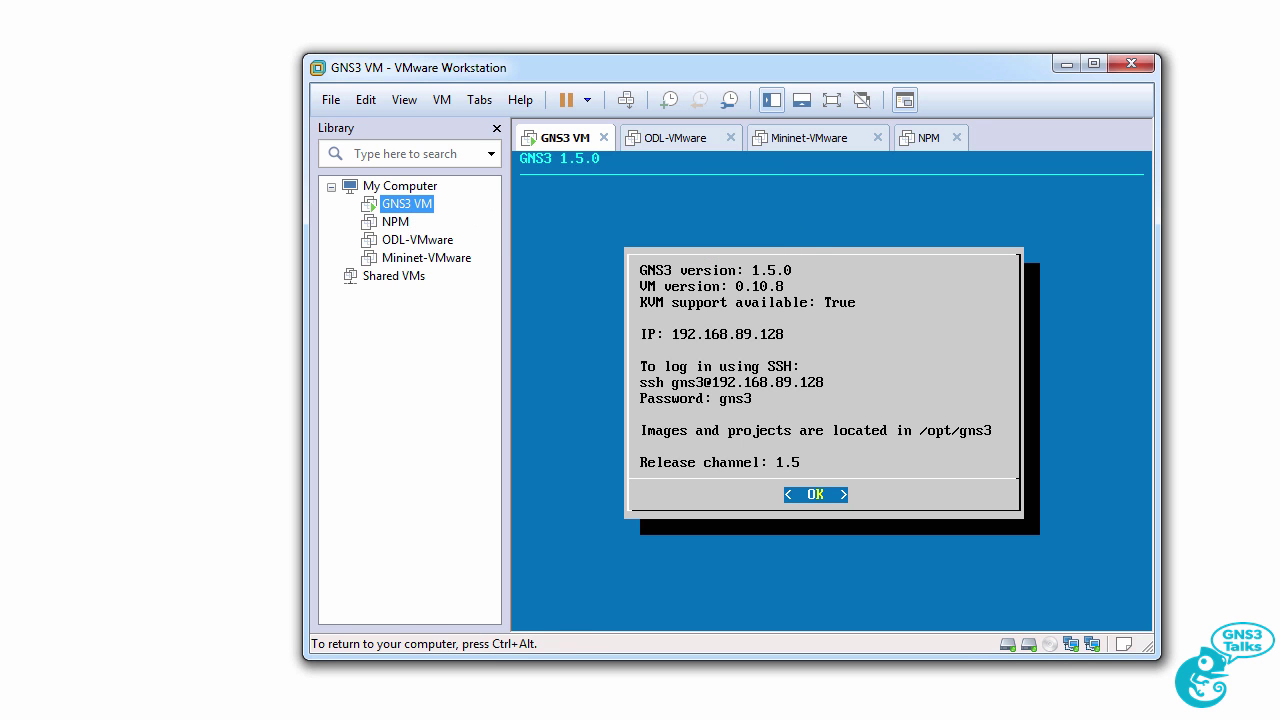
{"action": "key", "text": "Return"}
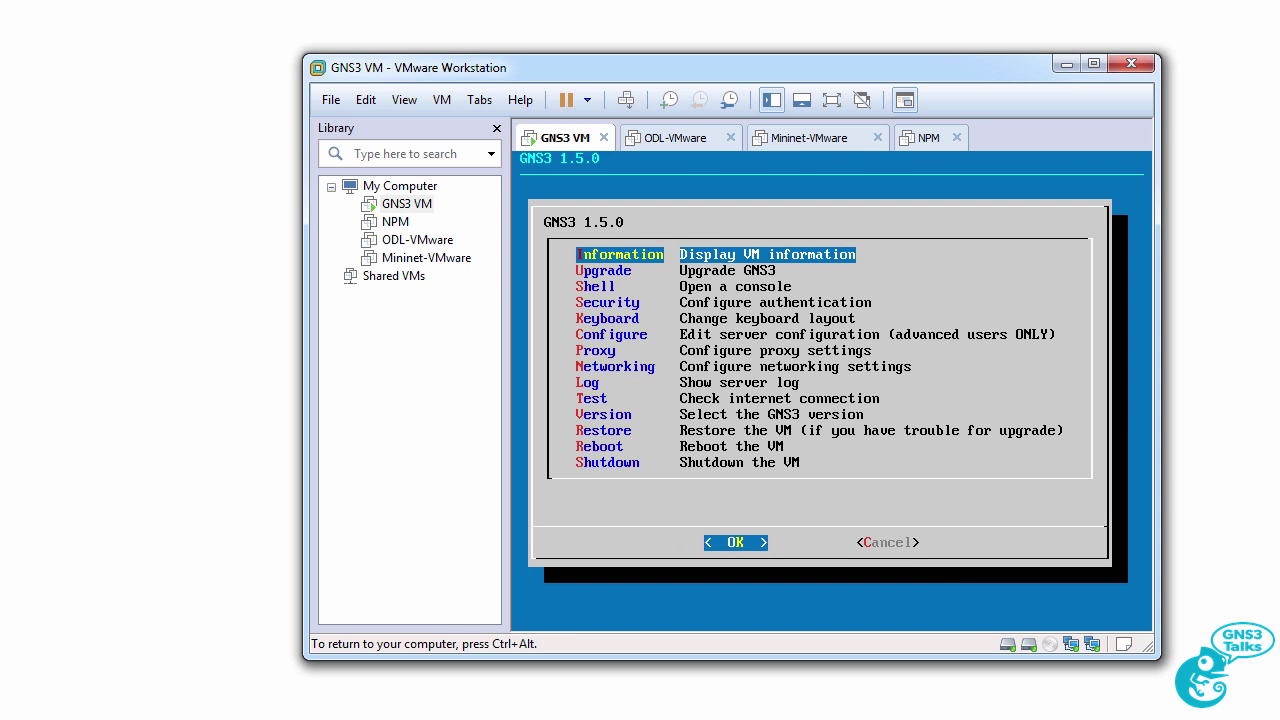
{"action": "key", "text": "Down"}
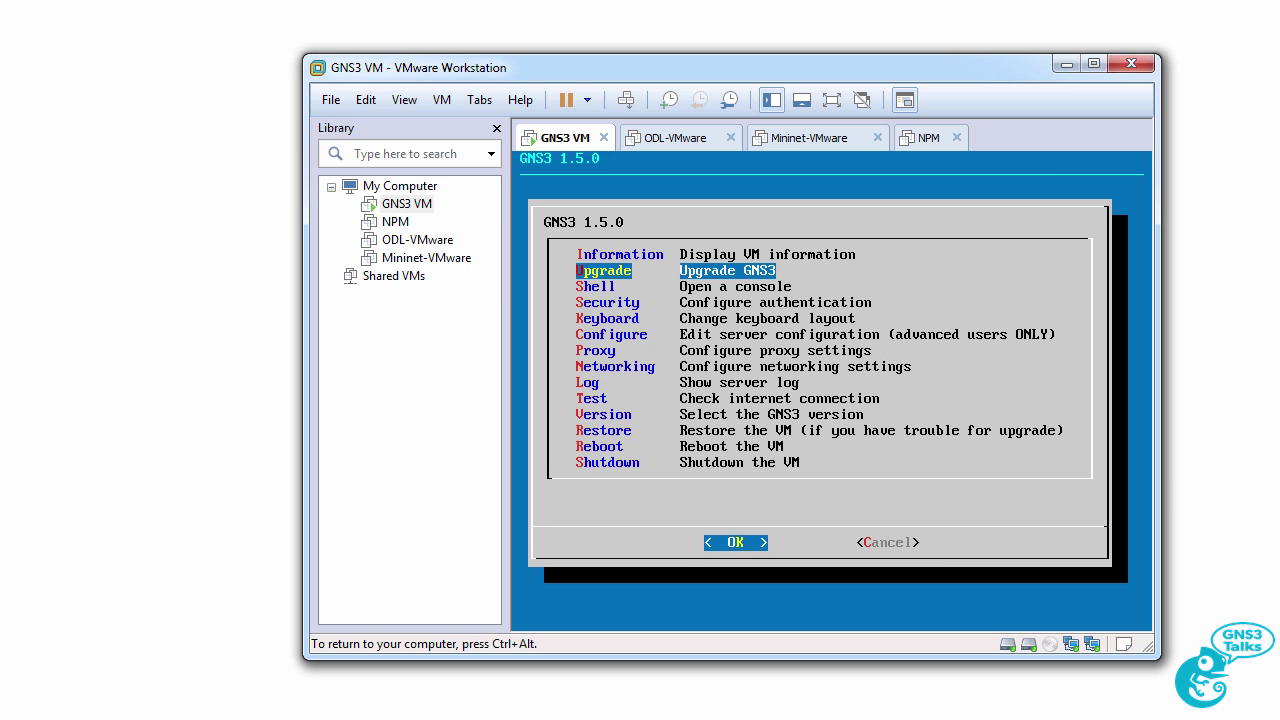
{"action": "key", "text": "Return"}
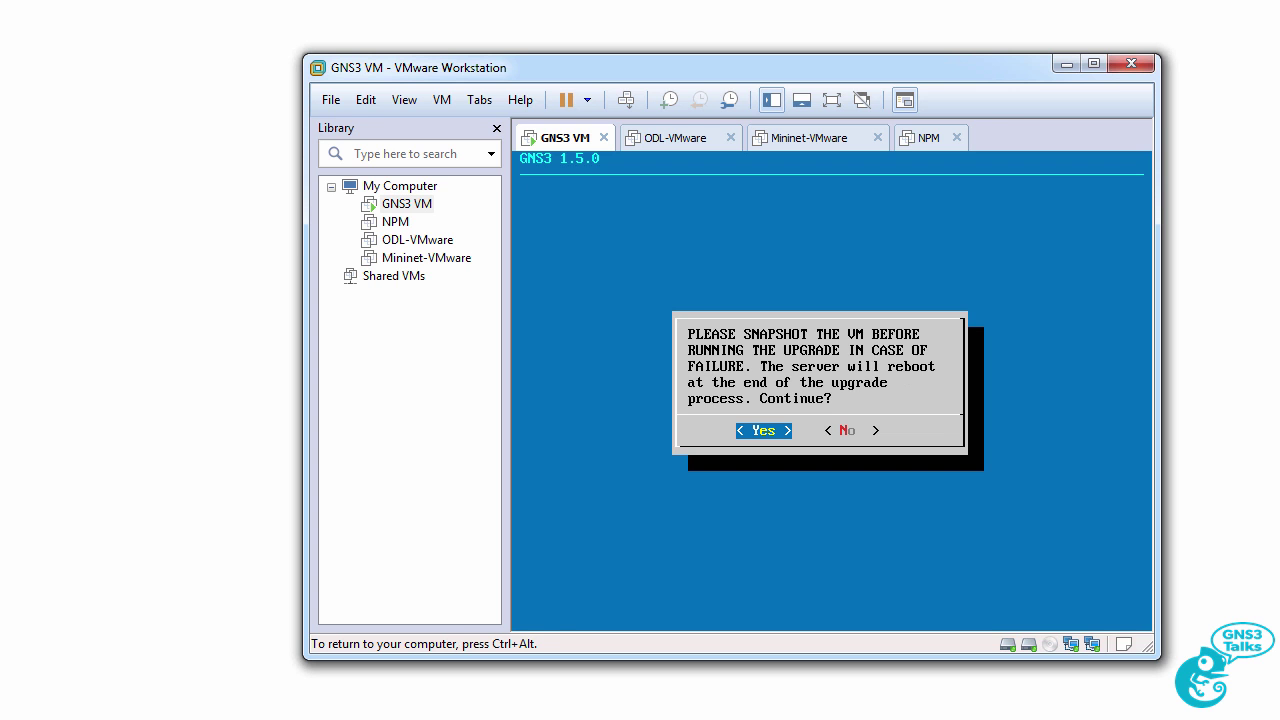
{"action": "key", "text": "ctrl+alt"}
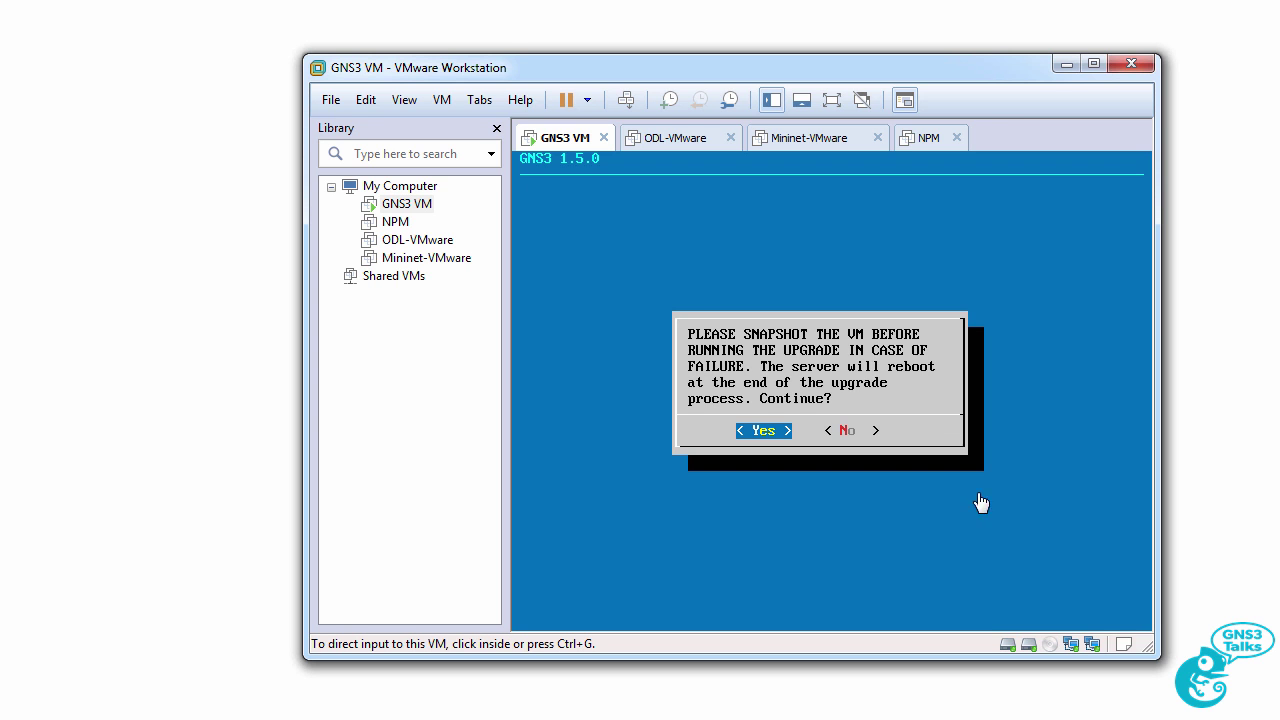
{"action": "left_click", "coordinate": [440, 101]}
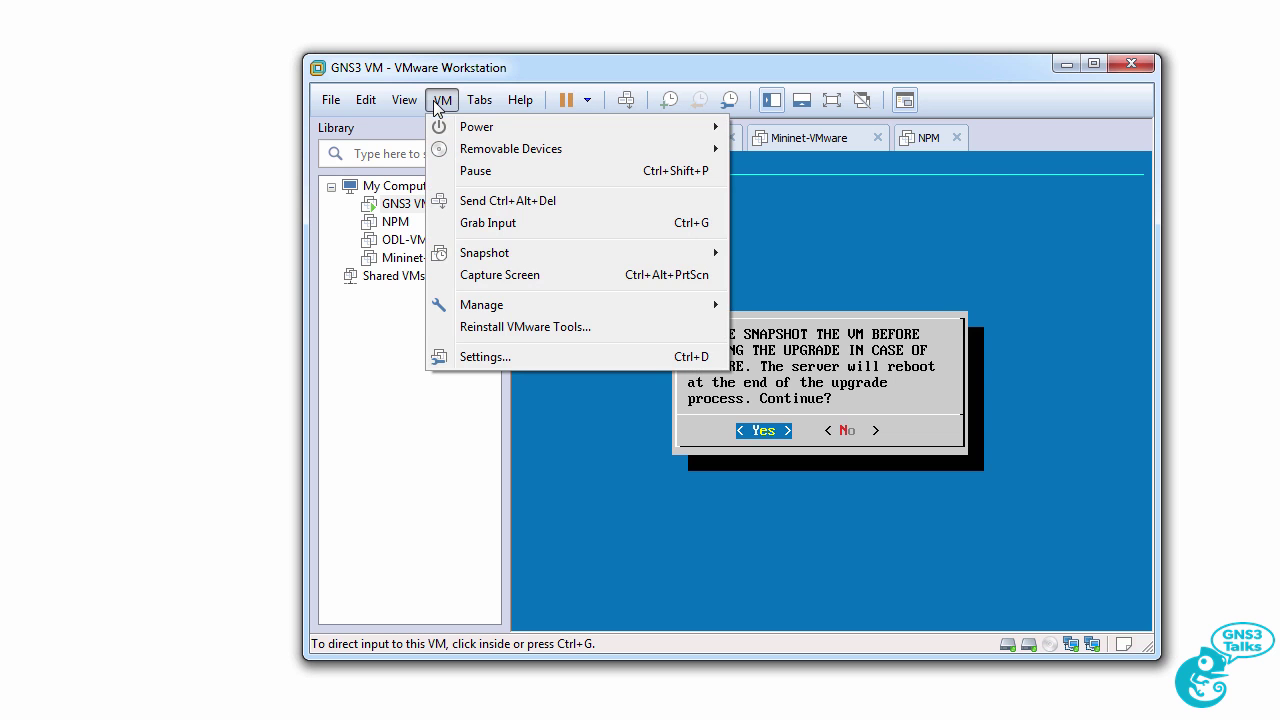
Decline the VM upgrade for now and shut the GNS3 VM down.
{"action": "mouse_move", "coordinate": [489, 252]}
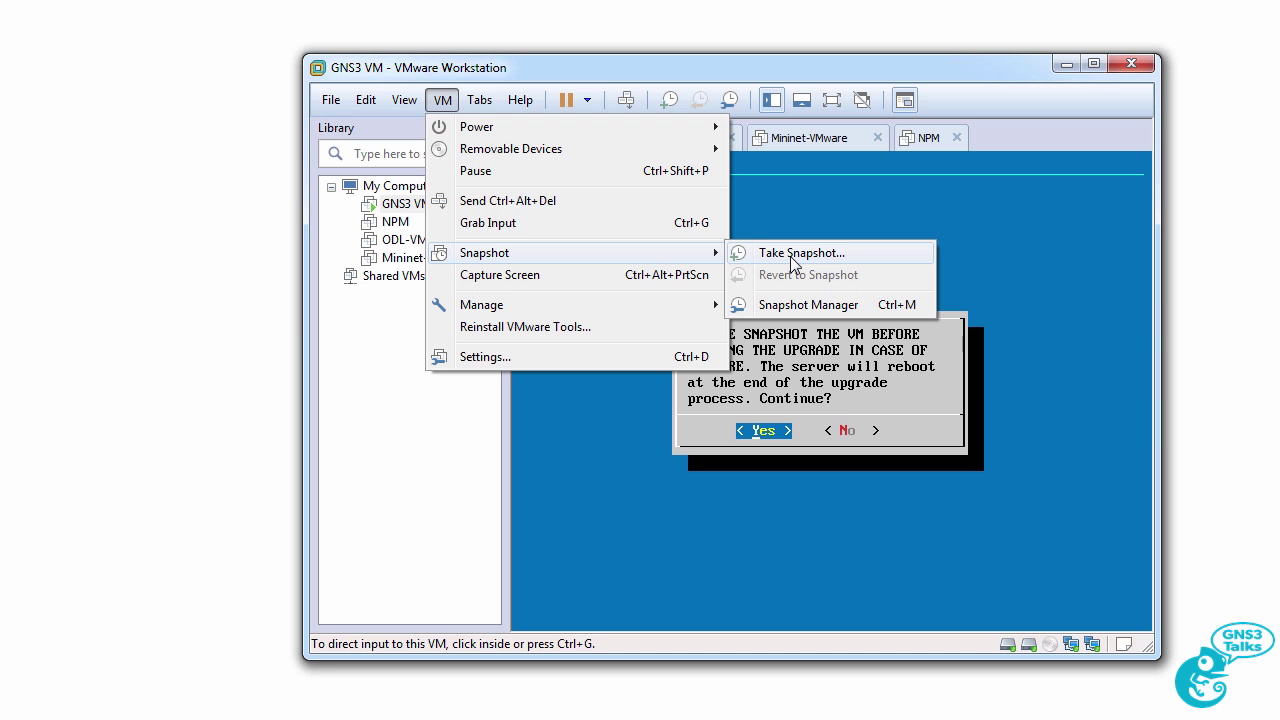
{"action": "left_click", "coordinate": [820, 520]}
{"action": "key", "text": "Tab"}
{"action": "key", "text": "Return"}
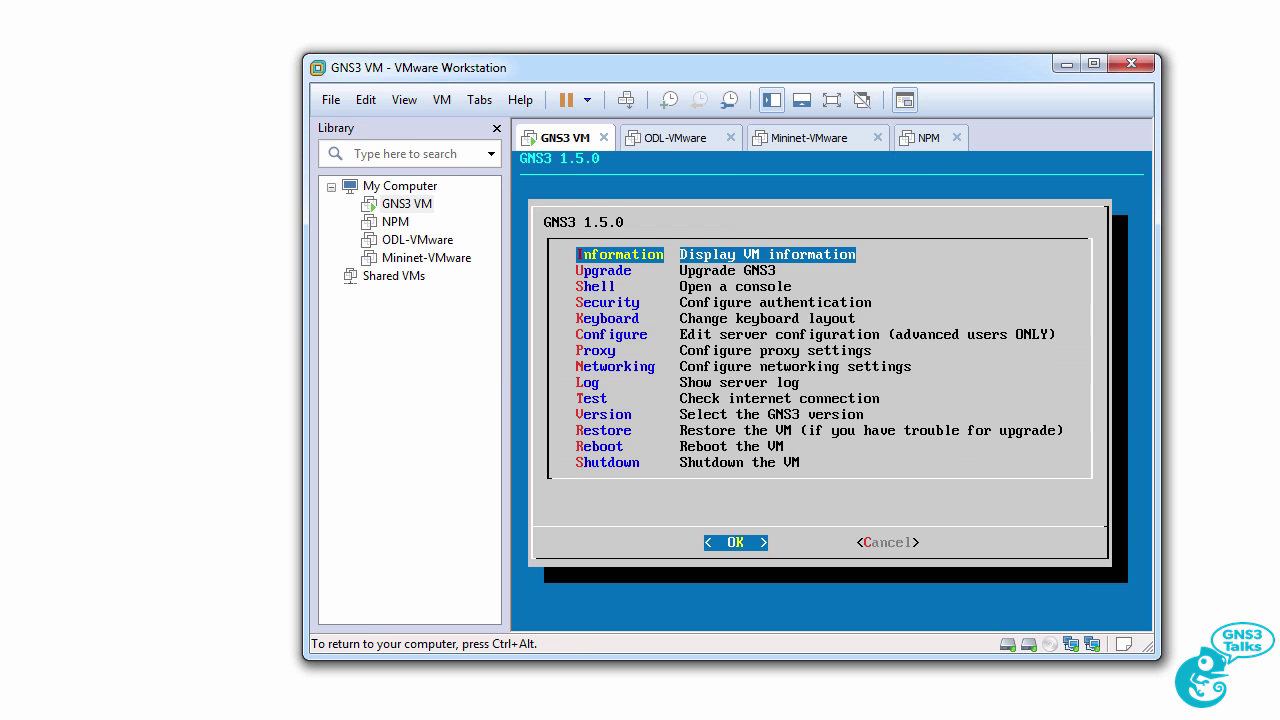
{"action": "key", "text": "Down"}
{"action": "key", "text": "Down"}
{"action": "key", "text": "Down"}
{"action": "key", "text": "Down"}
{"action": "key", "text": "Down"}
{"action": "key", "text": "Down"}
{"action": "key", "text": "Down"}
{"action": "key", "text": "Down"}
{"action": "key", "text": "Down"}
{"action": "key", "text": "Down"}
{"action": "key", "text": "Down"}
{"action": "key", "text": "Down"}
{"action": "key", "text": "Down"}
{"action": "key", "text": "Return"}
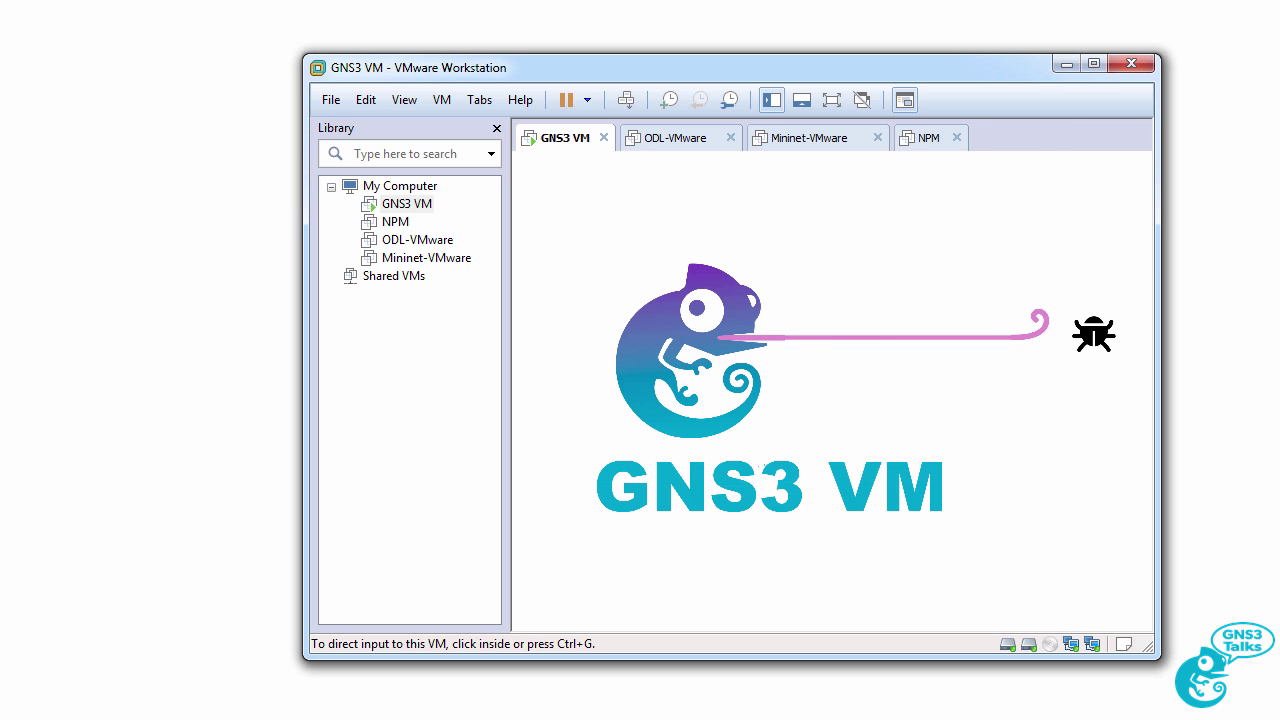
Take a snapshot of the powered-off GNS3 VM named 1.5.0.
{"action": "left_click", "coordinate": [382, 210]}
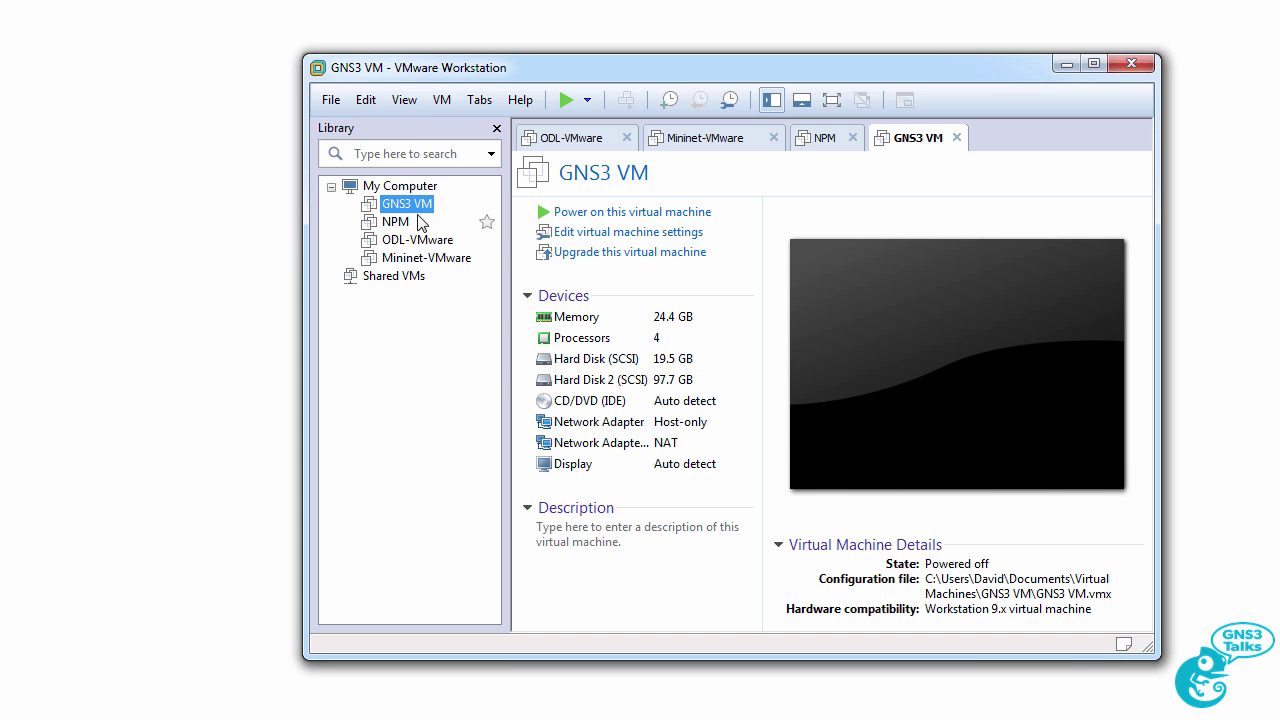
{"action": "left_click", "coordinate": [442, 100]}
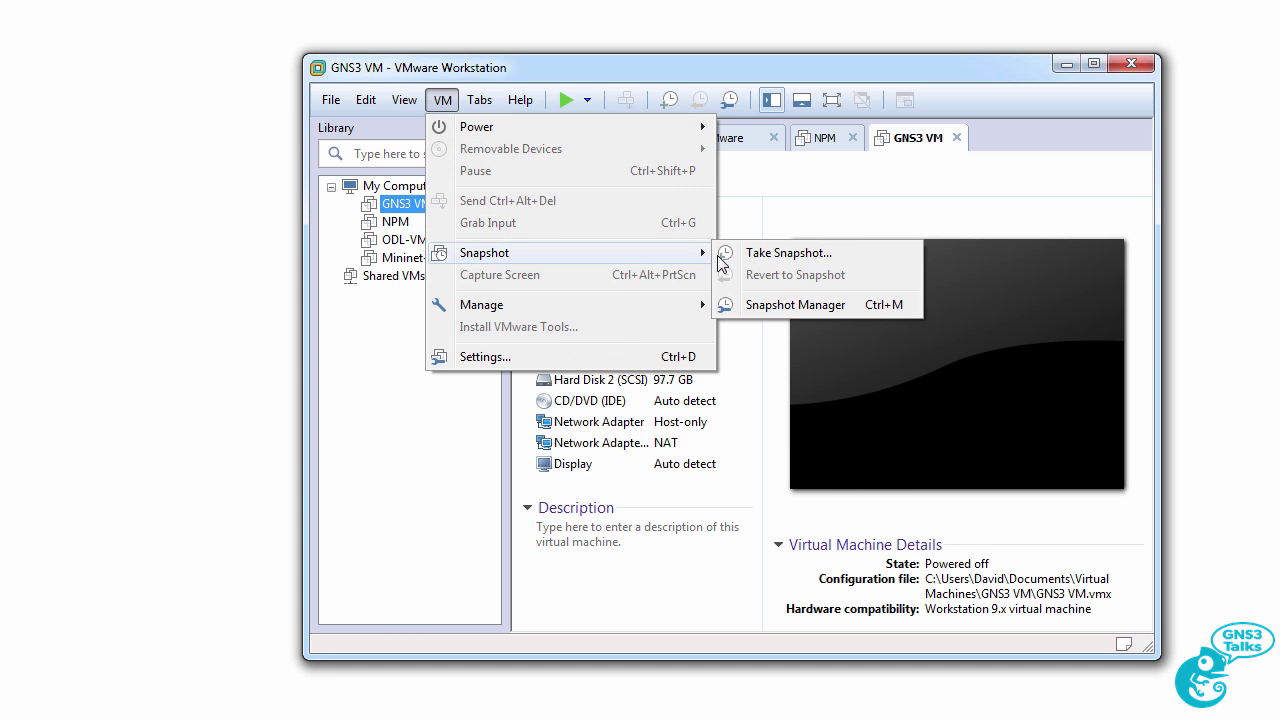
{"action": "left_click", "coordinate": [766, 253]}
{"action": "key", "text": "BackSpace"}
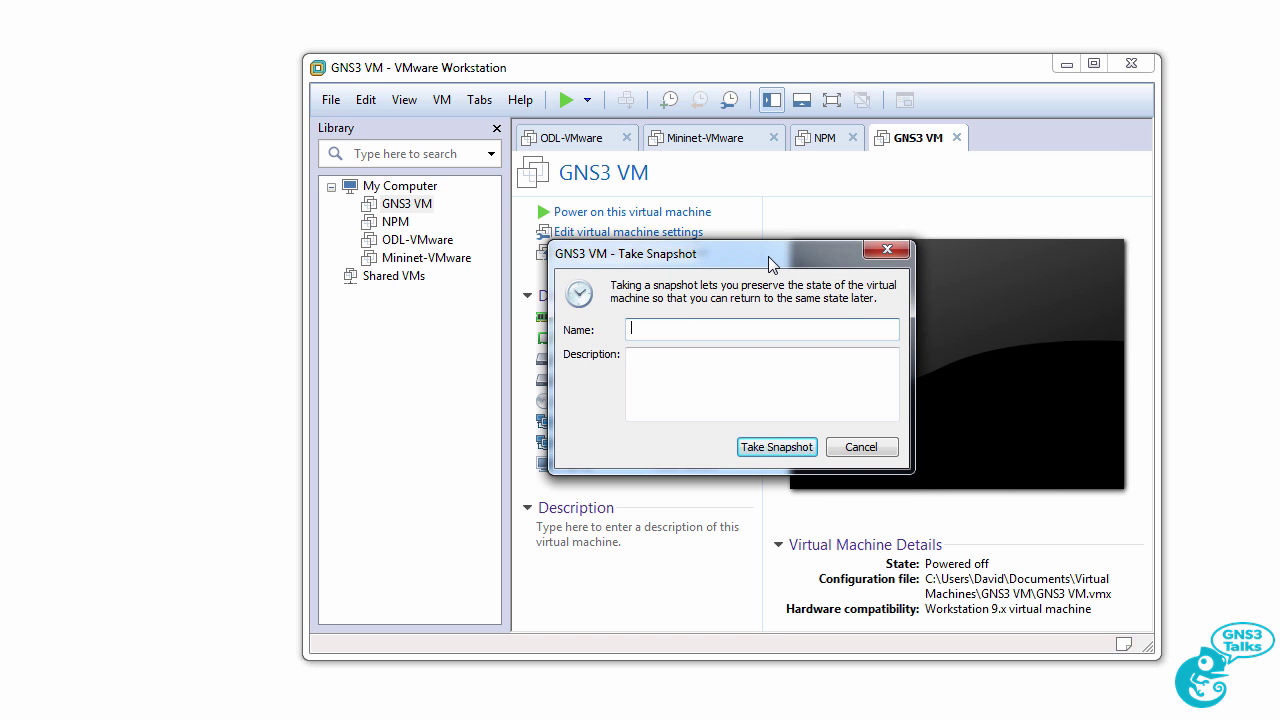
{"action": "type", "text": "1.5.0"}
{"action": "key", "text": "Return"}
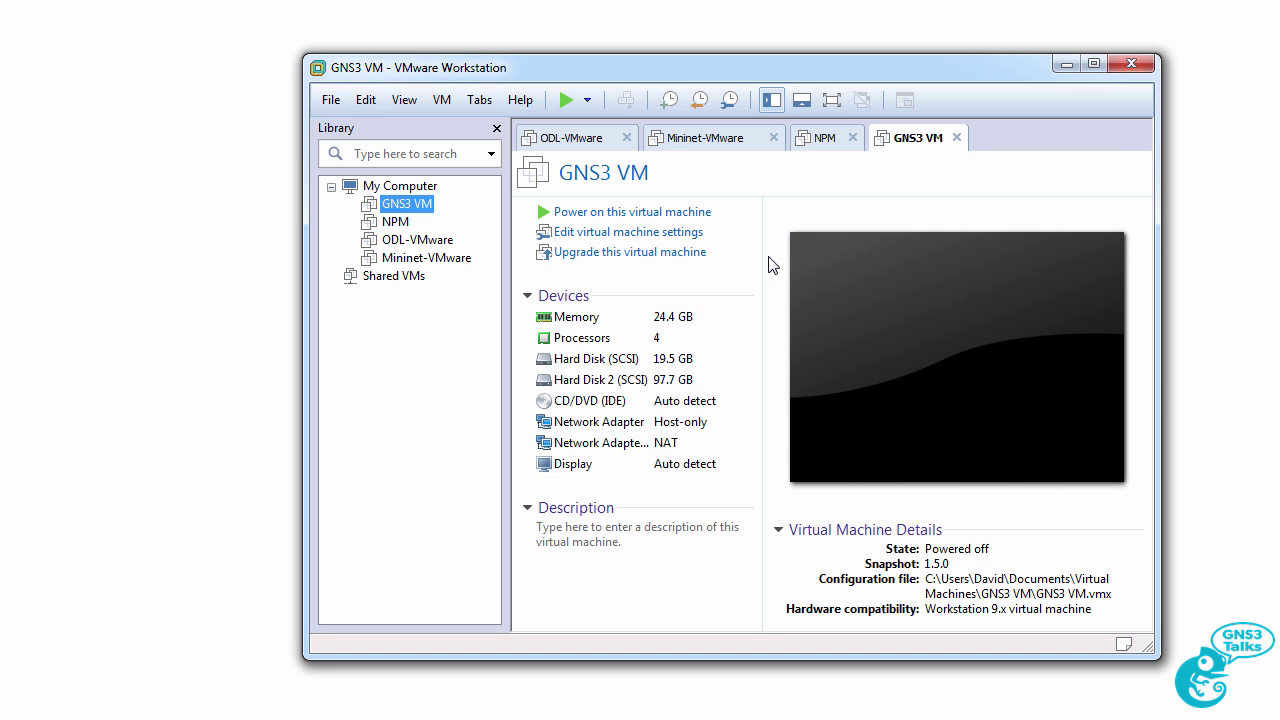
Confirm the 1.5.0 snapshot is listed, then power the GNS3 VM back on.
{"action": "left_click", "coordinate": [440, 100]}
{"action": "mouse_move", "coordinate": [490, 253]}
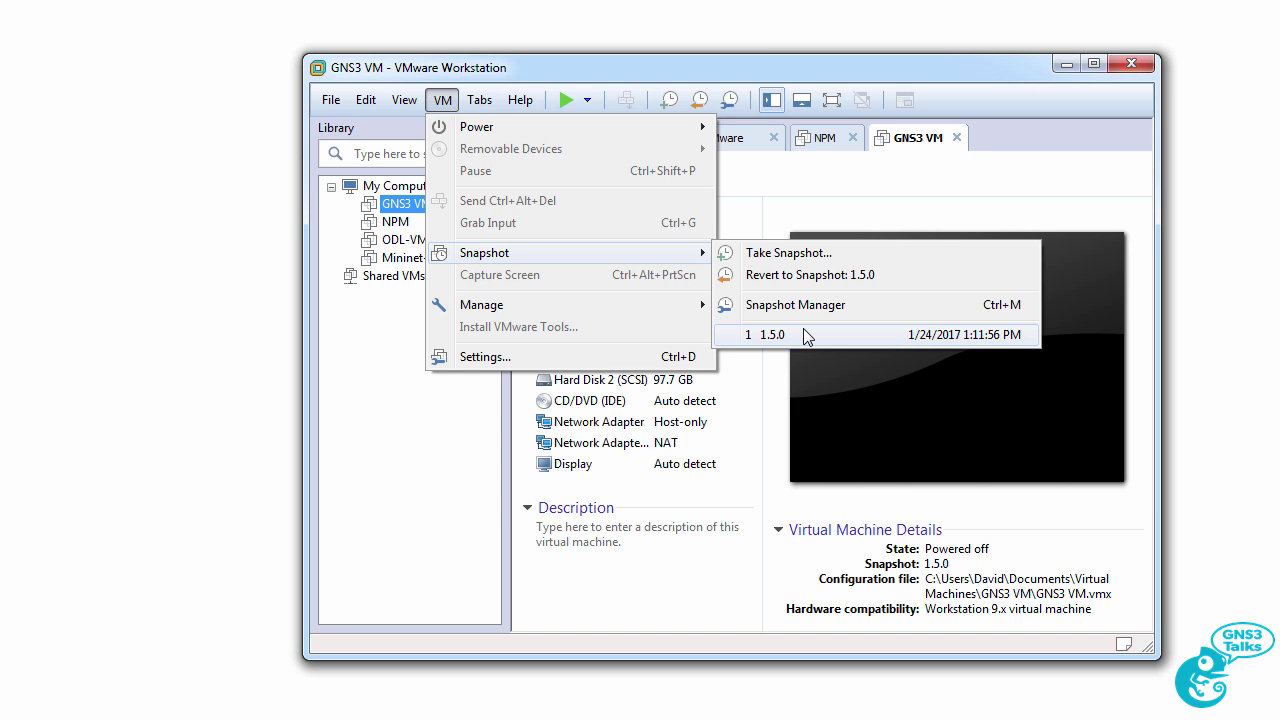
{"action": "left_click", "coordinate": [788, 78]}
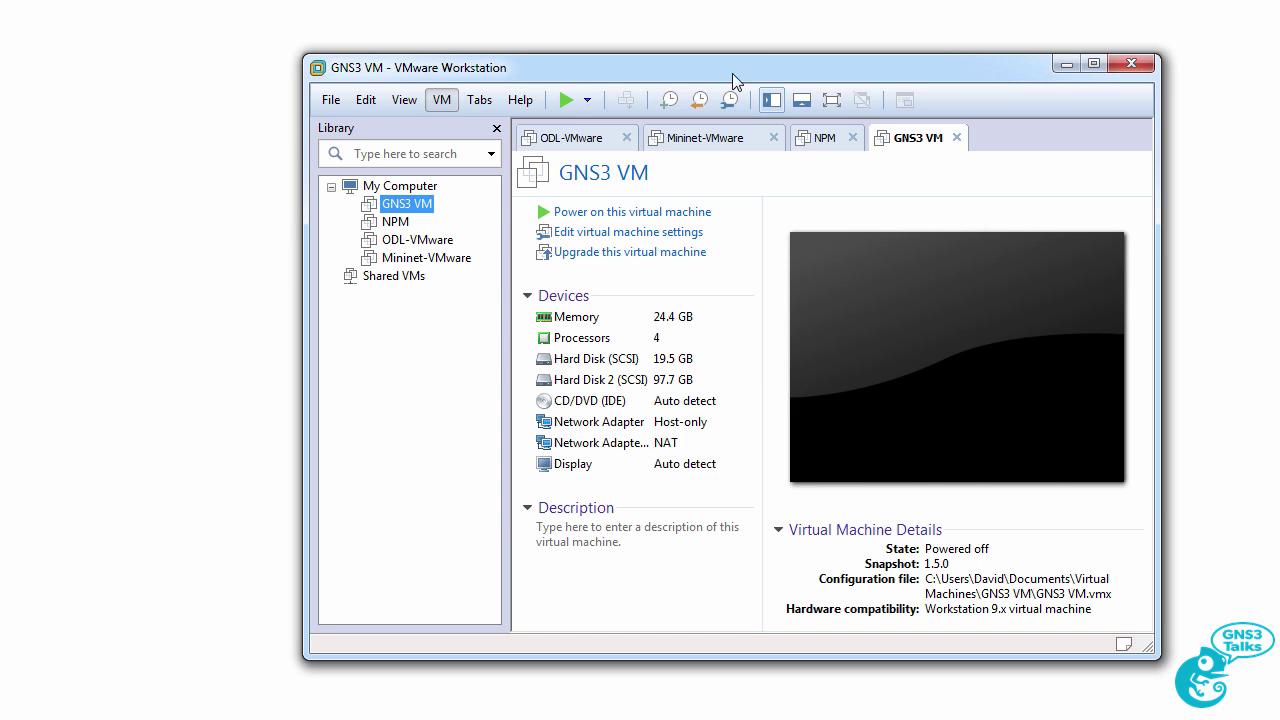
{"action": "left_click", "coordinate": [570, 104]}
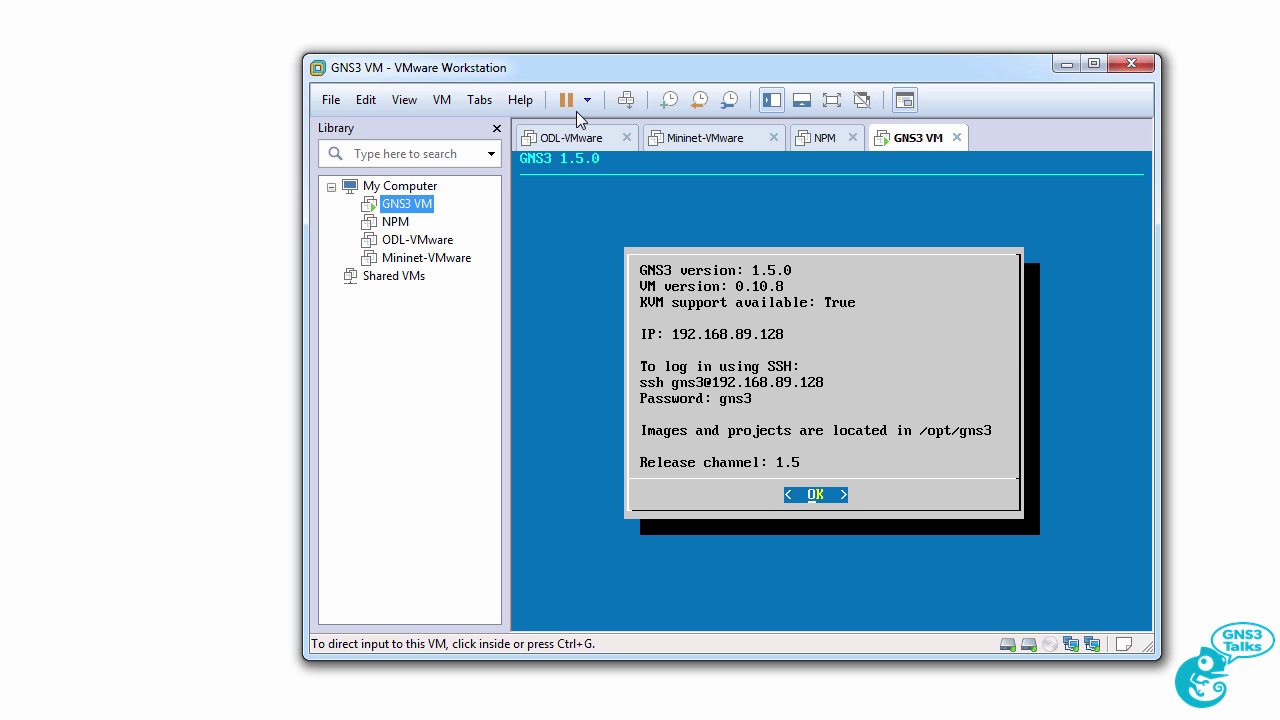
Run and confirm the Upgrade option in the GNS3 VM console, bringing it to GNS3 1.5.3 (VM 0.10.9).
{"action": "left_click", "coordinate": [707, 325]}
{"action": "key", "text": "Return"}
{"action": "key", "text": "Down"}
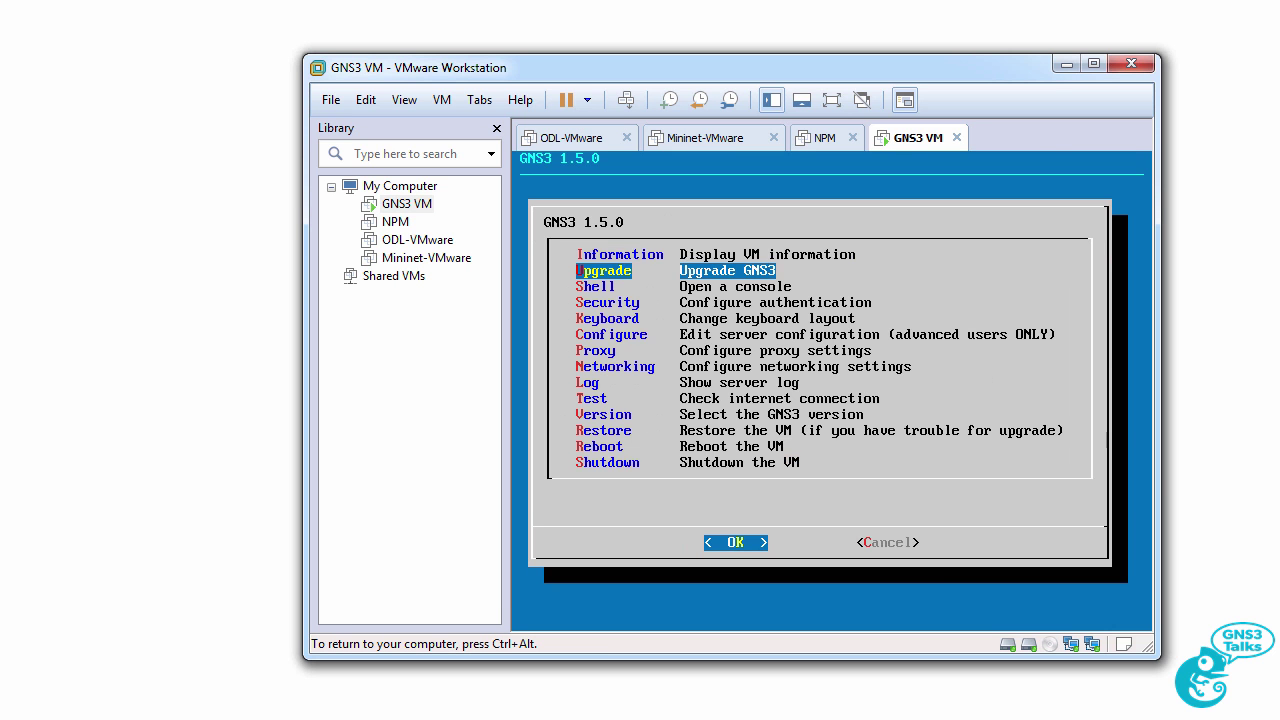
{"action": "key", "text": "Return"}
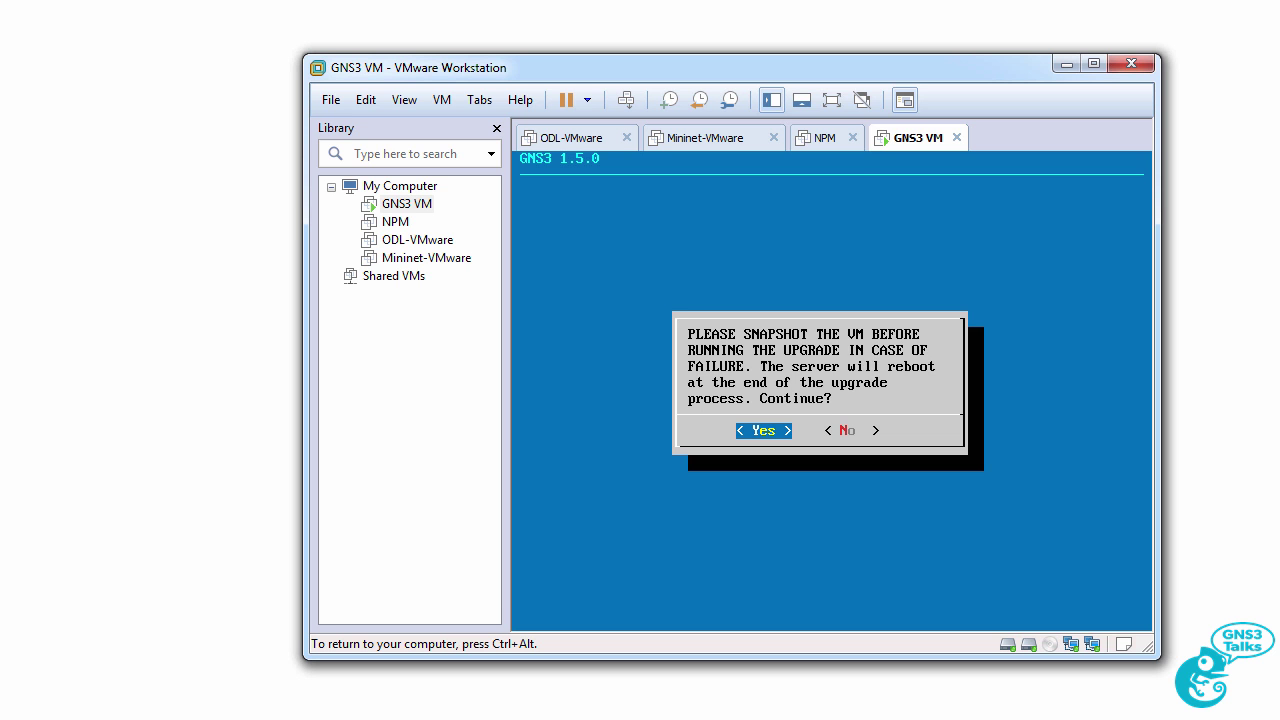
{"action": "key", "text": "Return"}
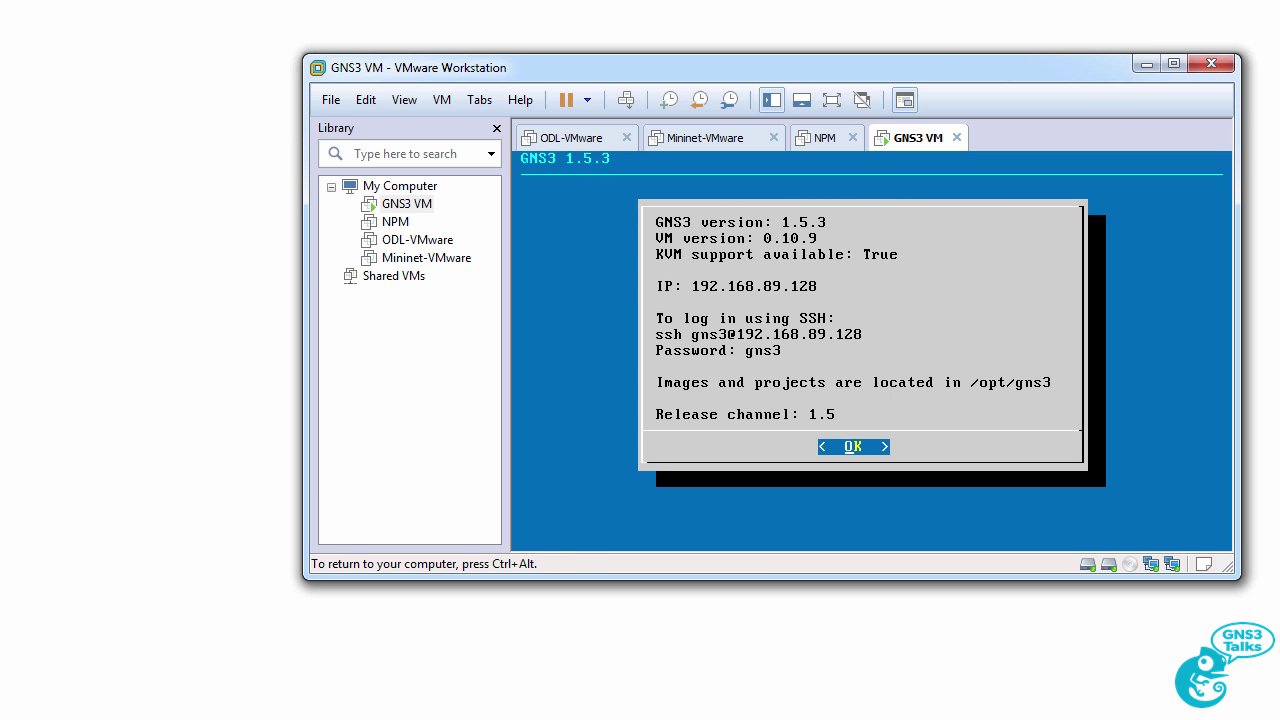
{"action": "key", "text": "ctrl+alt"}
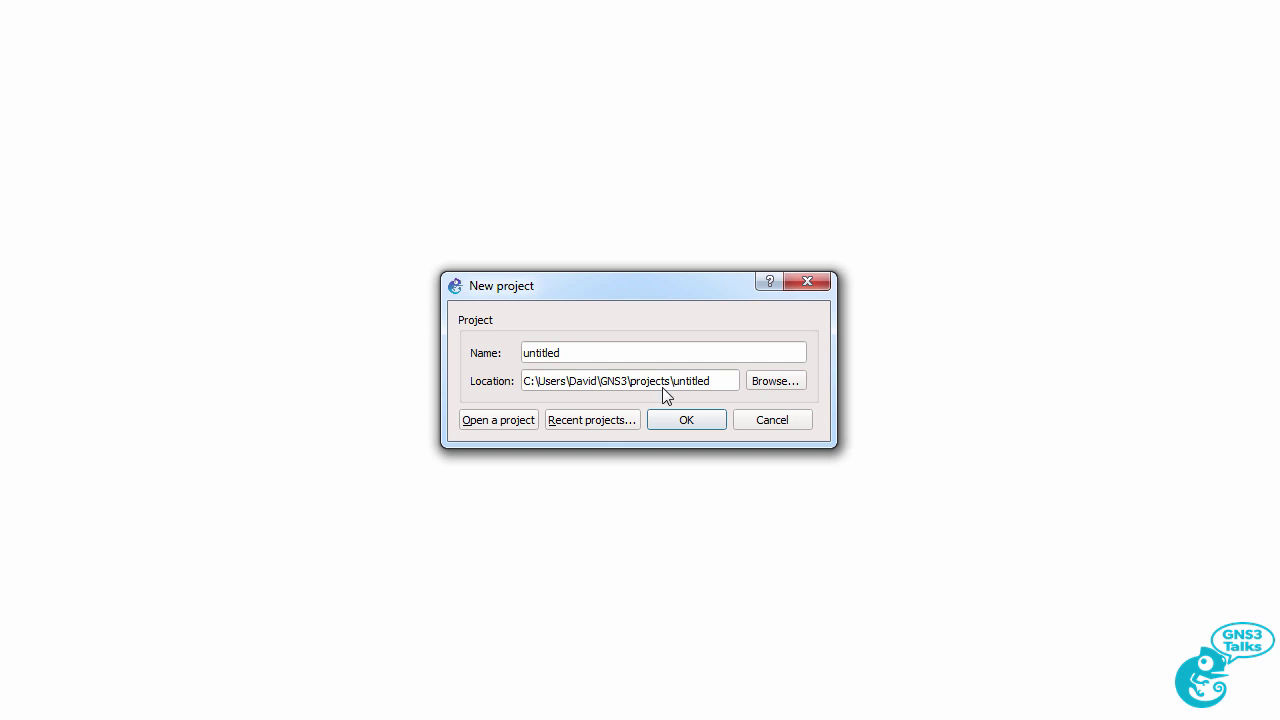
Reopen the CCNA-VTP2.gns3 project from the recent projects list.
{"action": "left_click", "coordinate": [617, 423]}
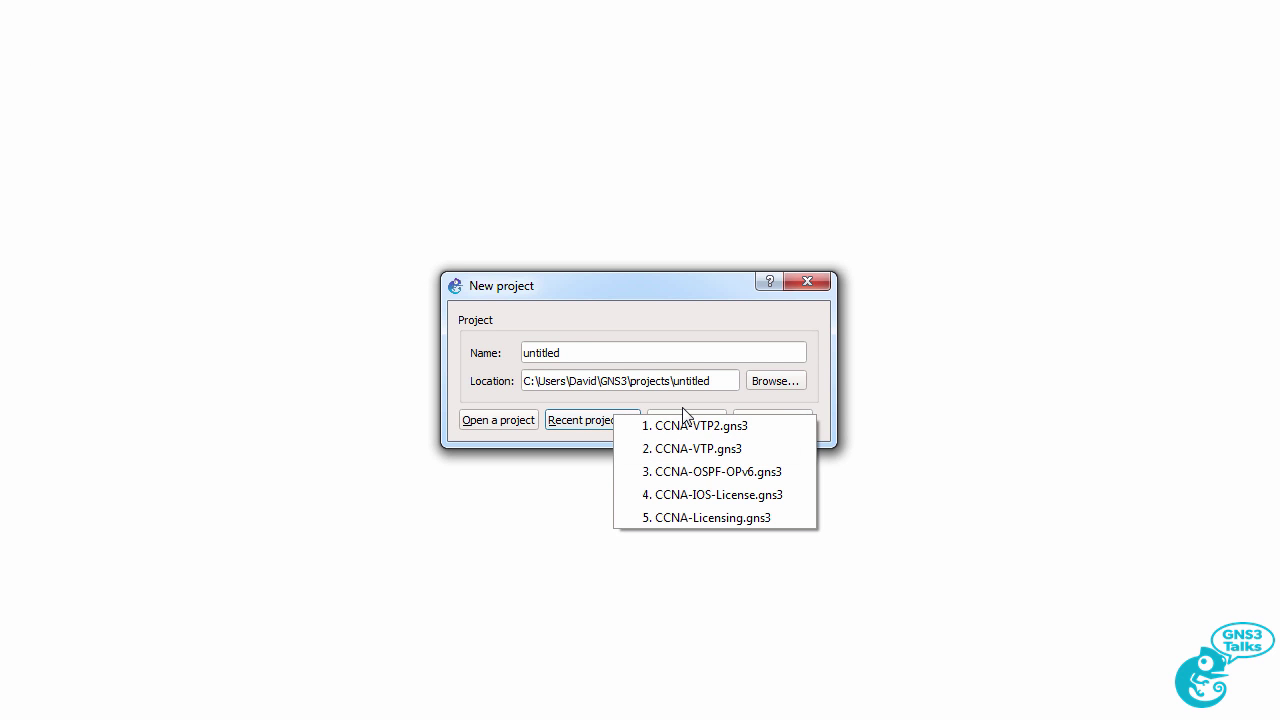
{"action": "left_click", "coordinate": [606, 421]}
{"action": "left_click", "coordinate": [643, 430]}
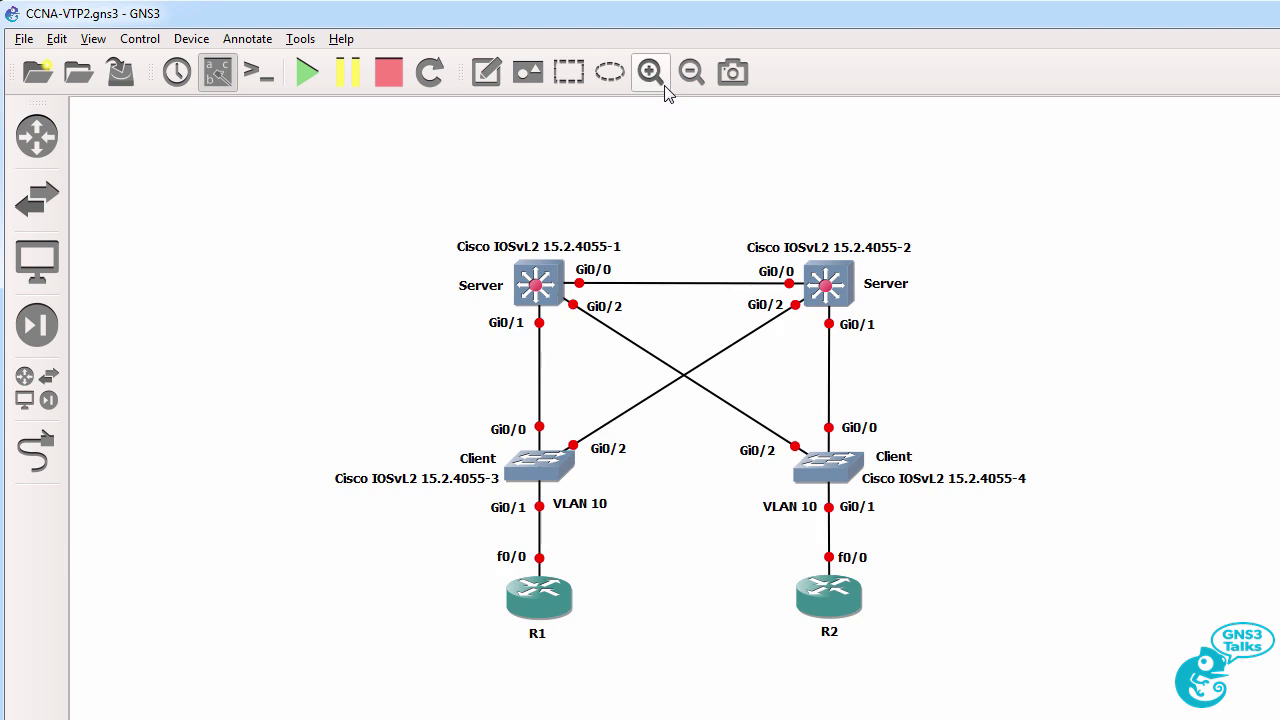
Add a c3725 router to the CCNA-VTP2 topology.
{"action": "left_click", "coordinate": [652, 74]}
{"action": "left_click", "coordinate": [37, 134]}
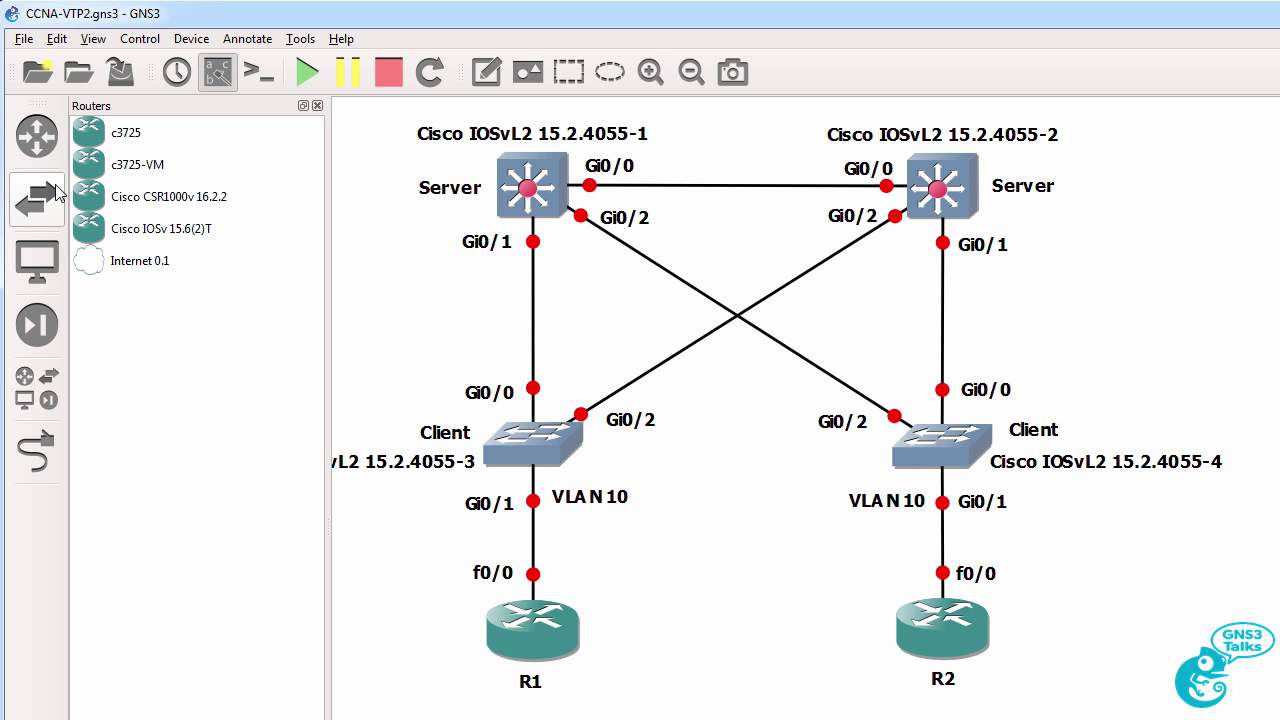
{"action": "left_click_drag", "start_coordinate": [155, 164], "coordinate": [1095, 300]}
{"action": "left_click", "coordinate": [152, 146]}
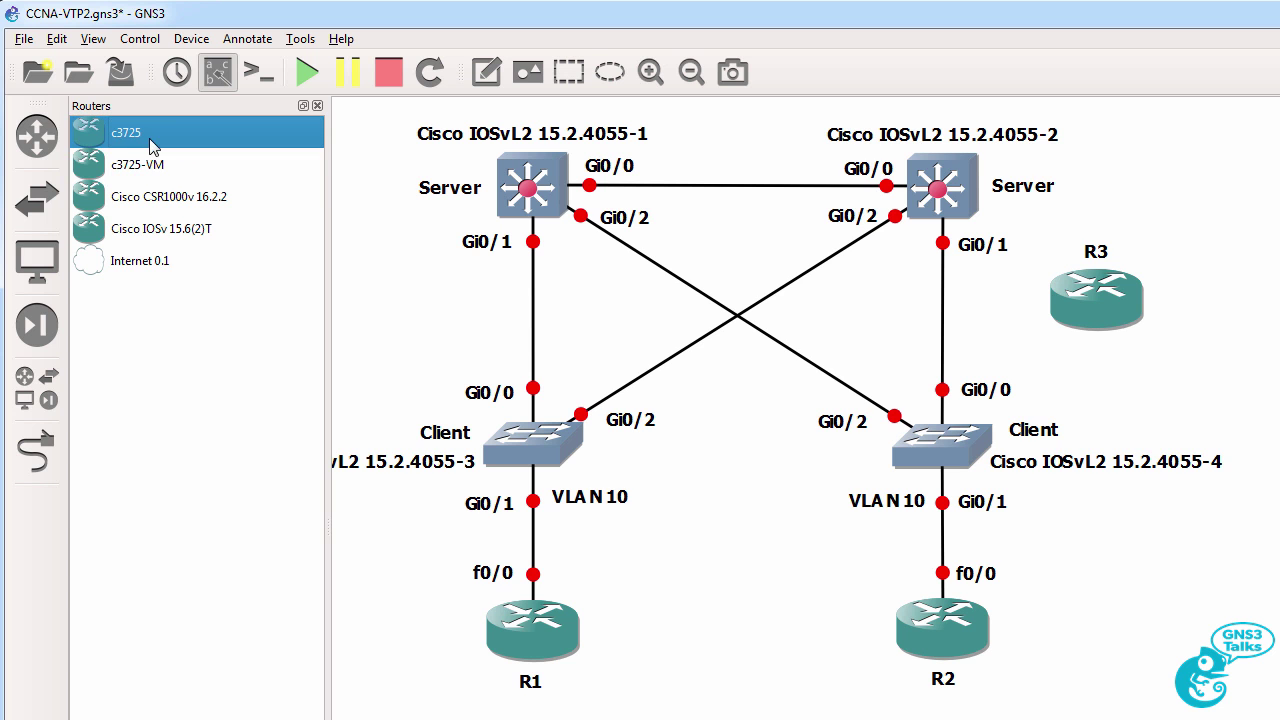
Start all devices, open their consoles, and get a prompt in the router console.
{"action": "left_click", "coordinate": [307, 72]}
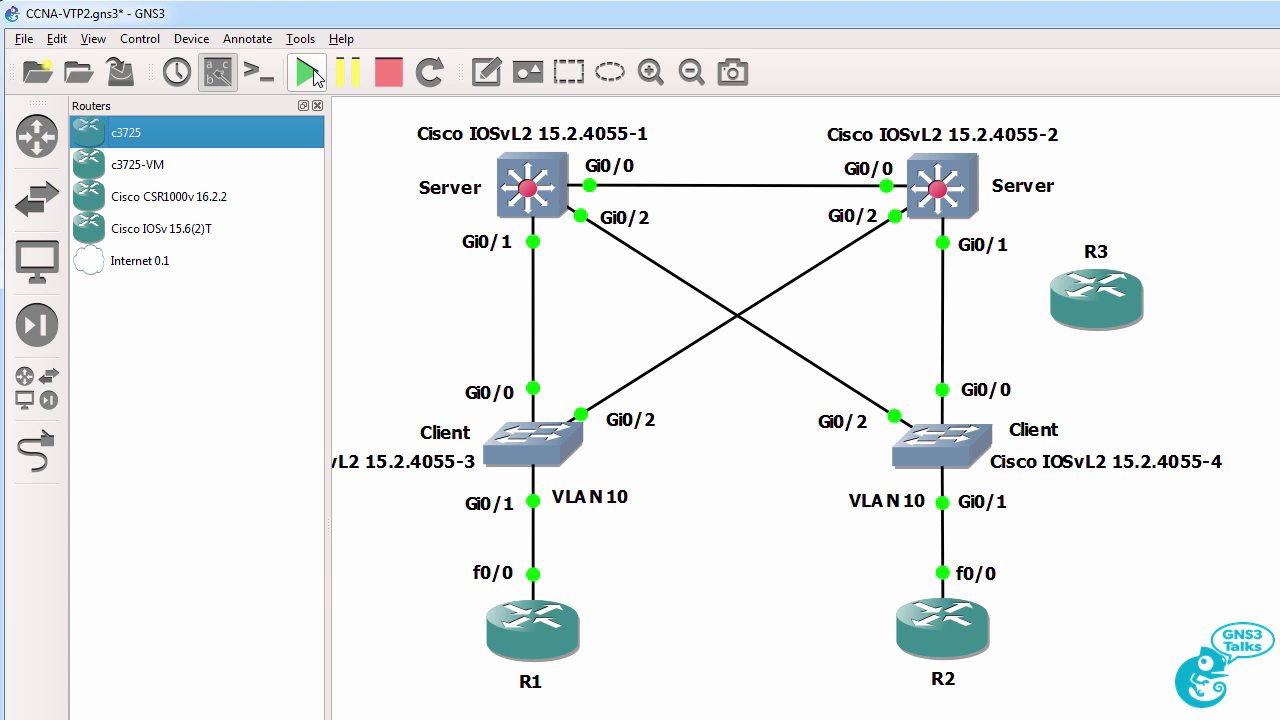
{"action": "left_click", "coordinate": [258, 72]}
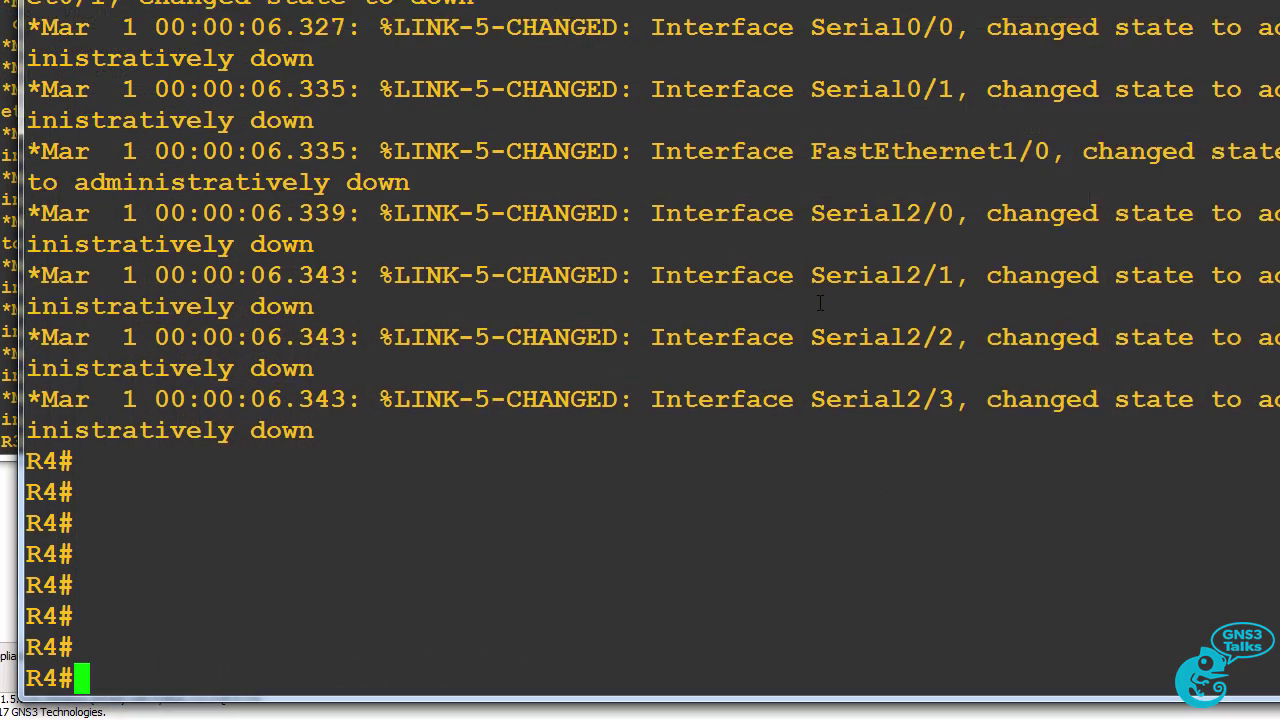
{"action": "key", "text": "Return"}
{"action": "key", "text": "Return"}
{"action": "key", "text": "Return"}
{"action": "key", "text": "Return"}
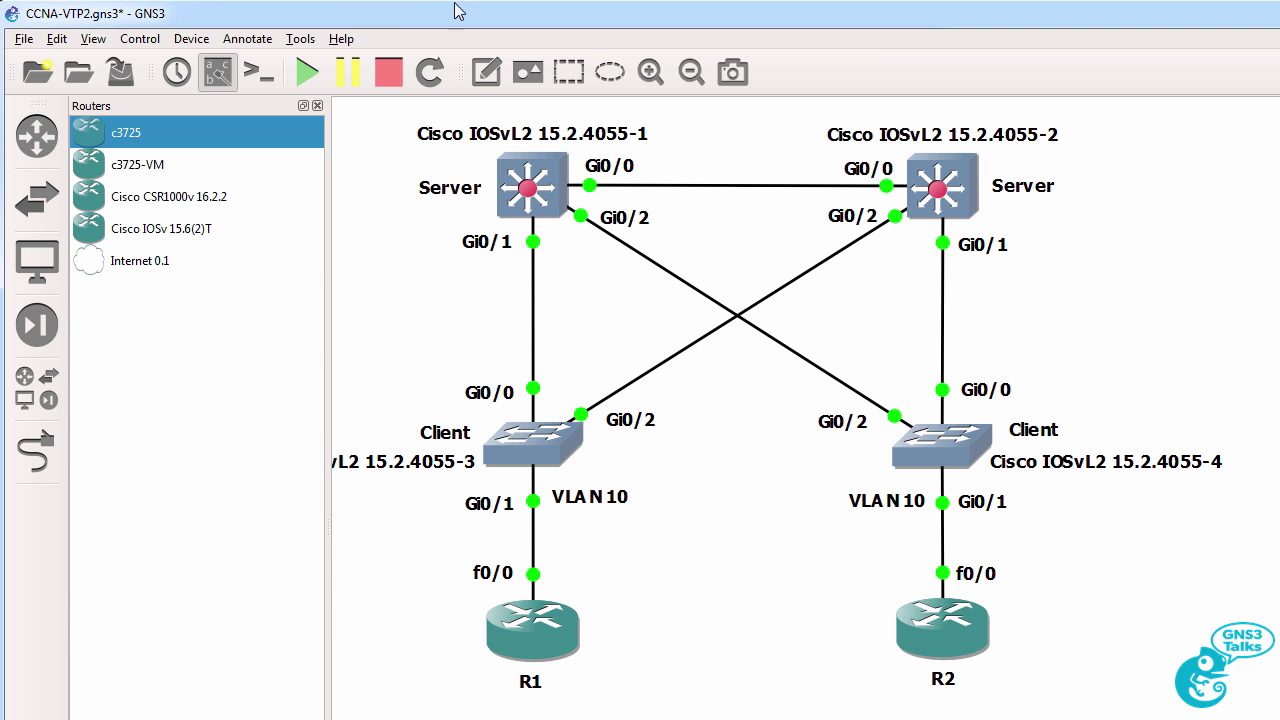
{"action": "left_click", "coordinate": [336, 39]}
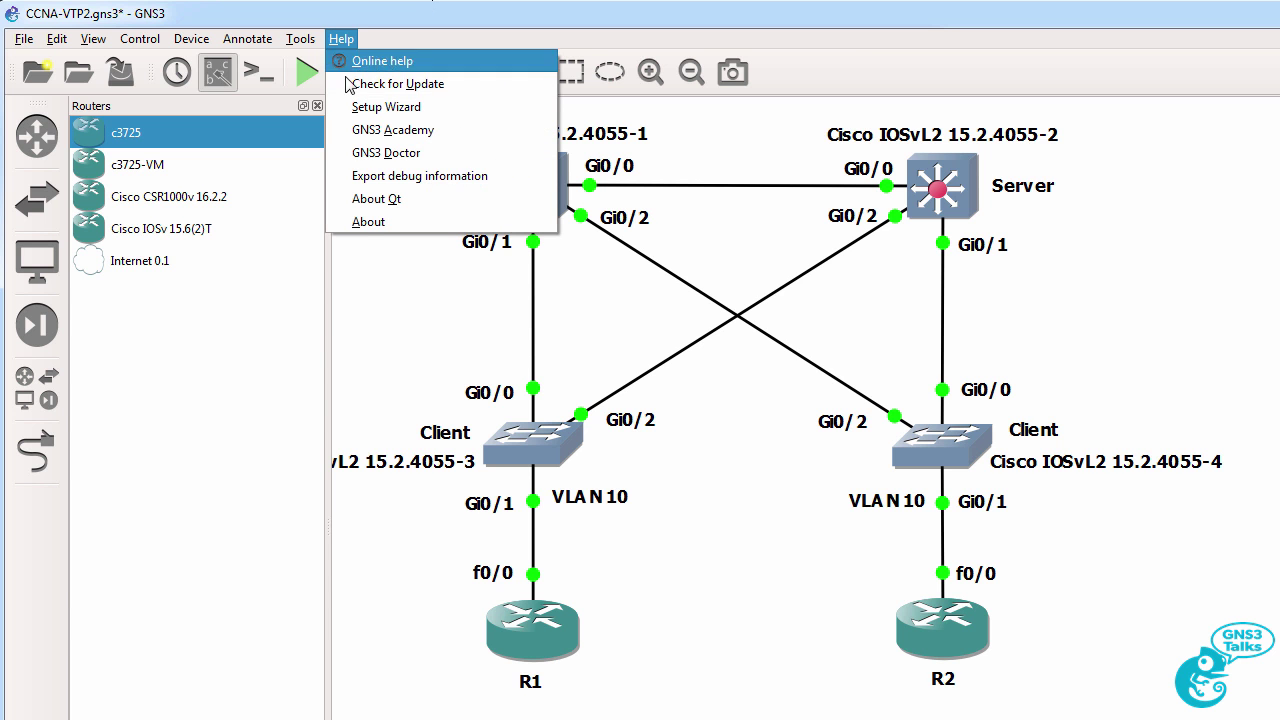
{"action": "left_click", "coordinate": [408, 222]}
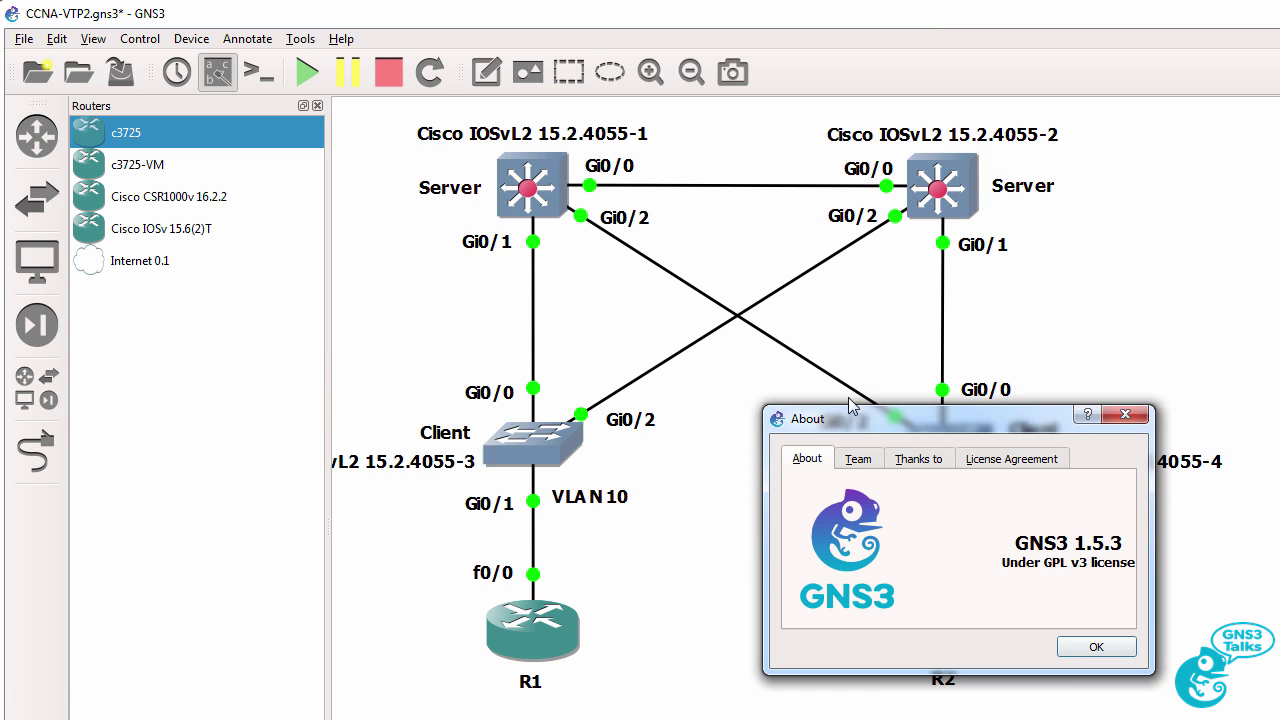